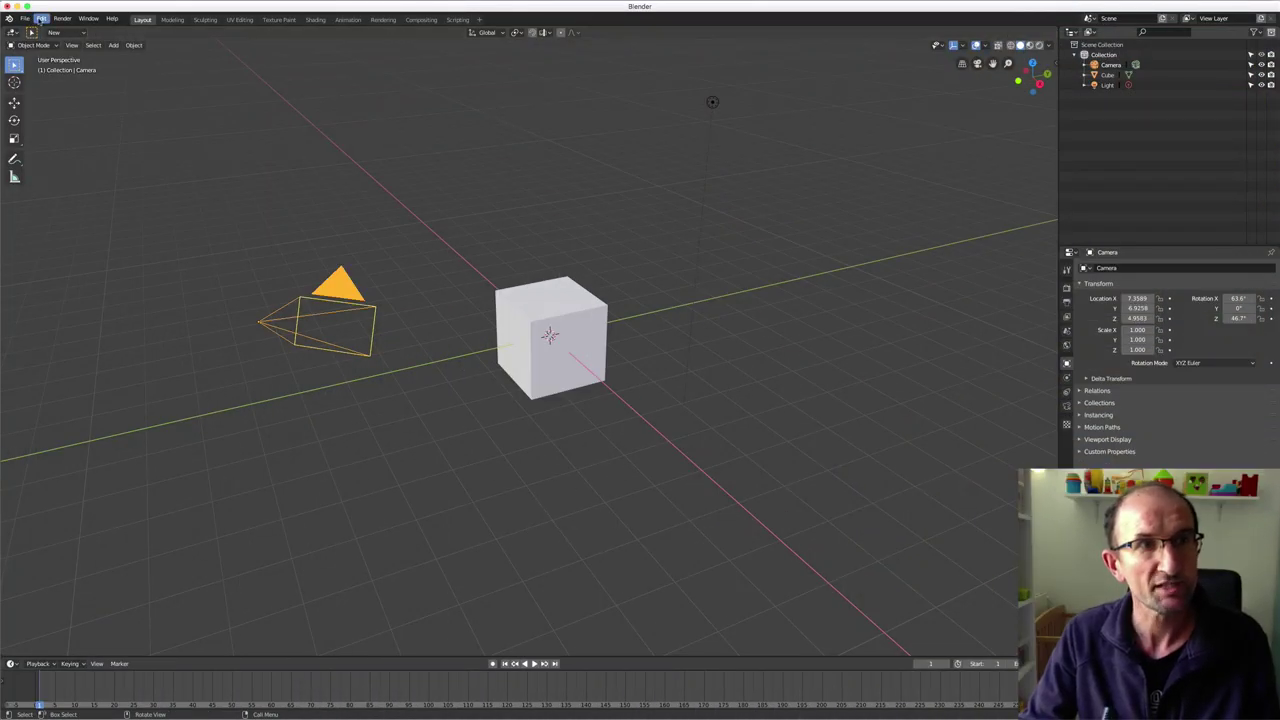
Step: Open Preferences in an enlarged, centred window showing the Keymap page
left_click(41, 19)
left_click(65, 154)
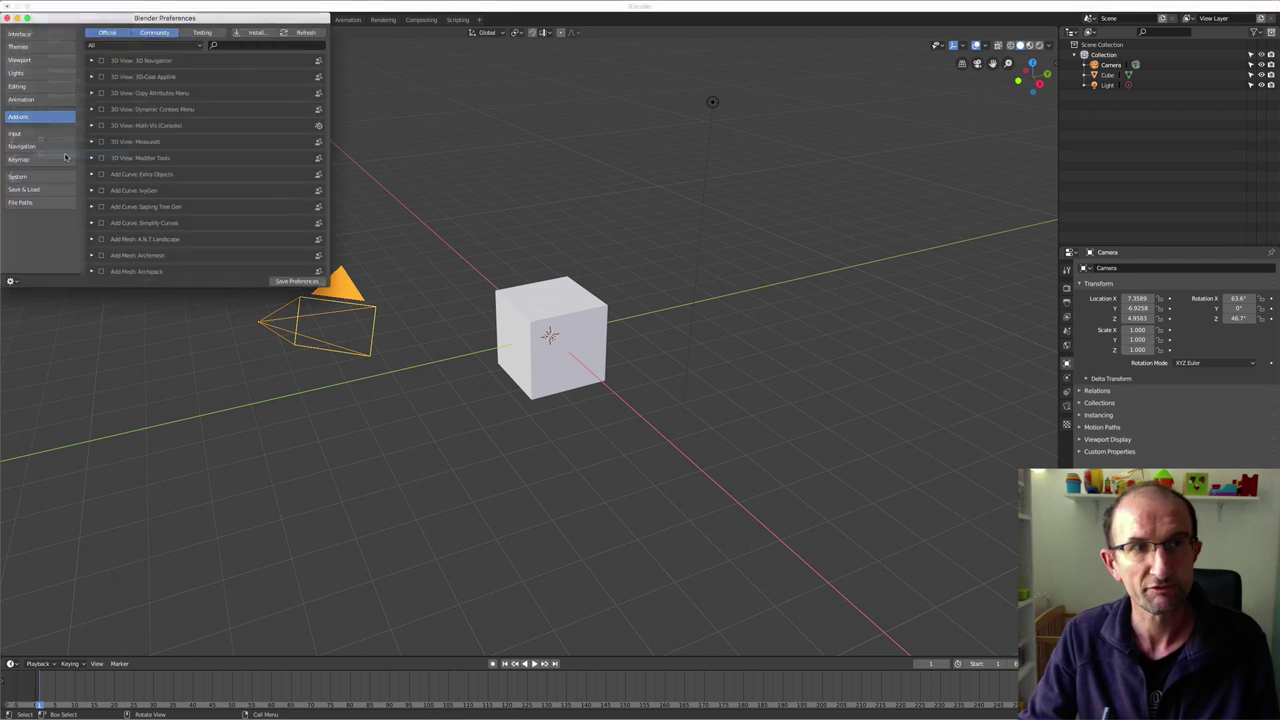
left_click_drag(238, 17, 351, 53)
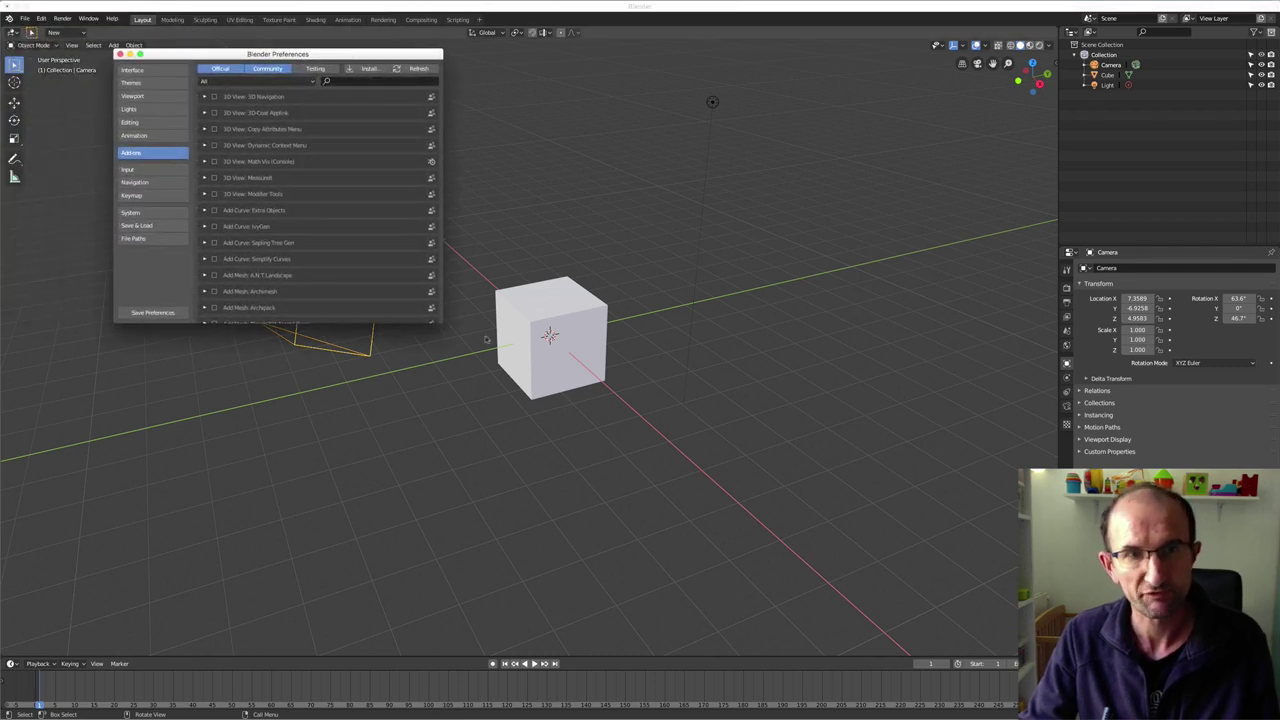
left_click_drag(443, 318, 919, 540)
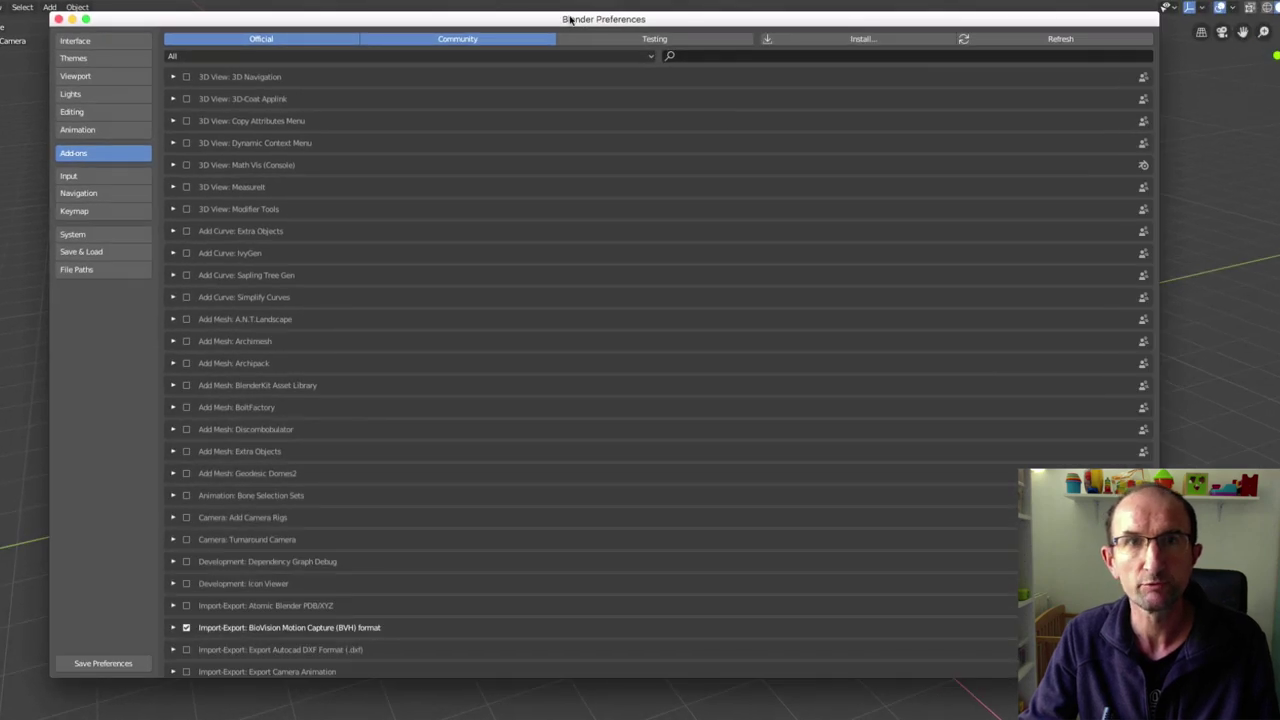
left_click_drag(570, 18, 675, 51)
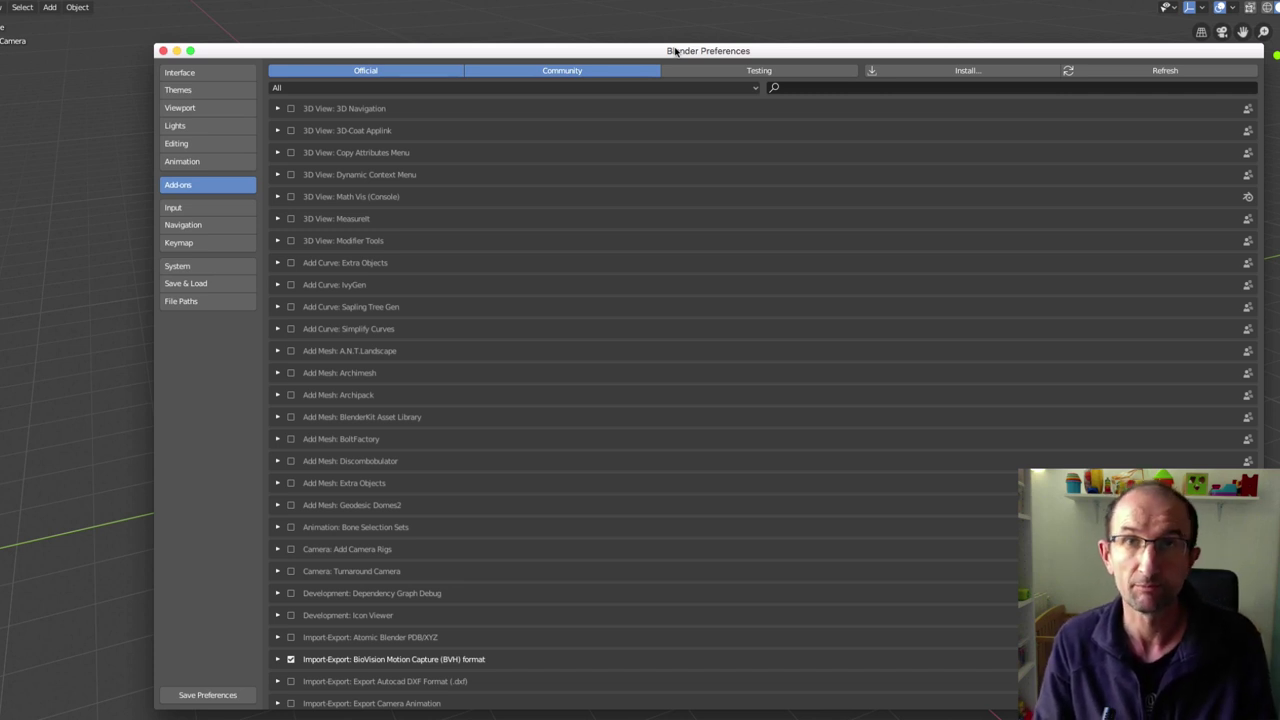
left_click(200, 244)
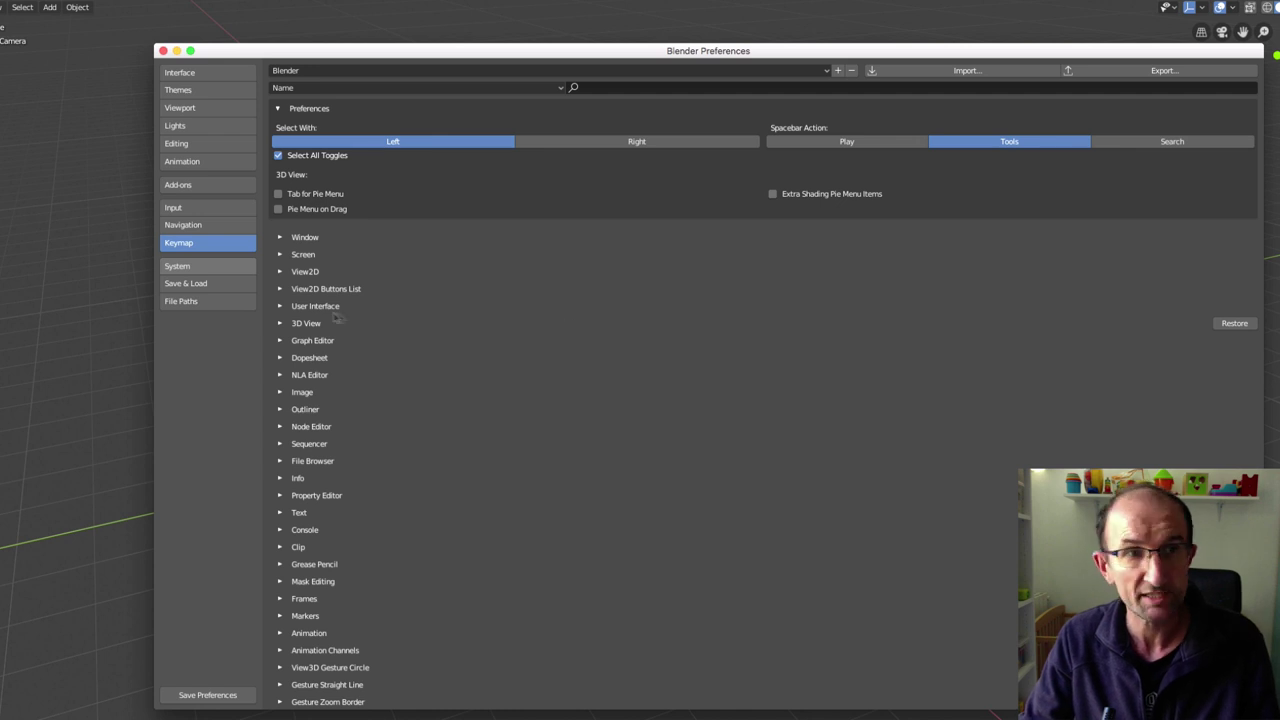
Step: Show the System page with CUDA render devices and 50 Undo Steps
left_click(192, 270)
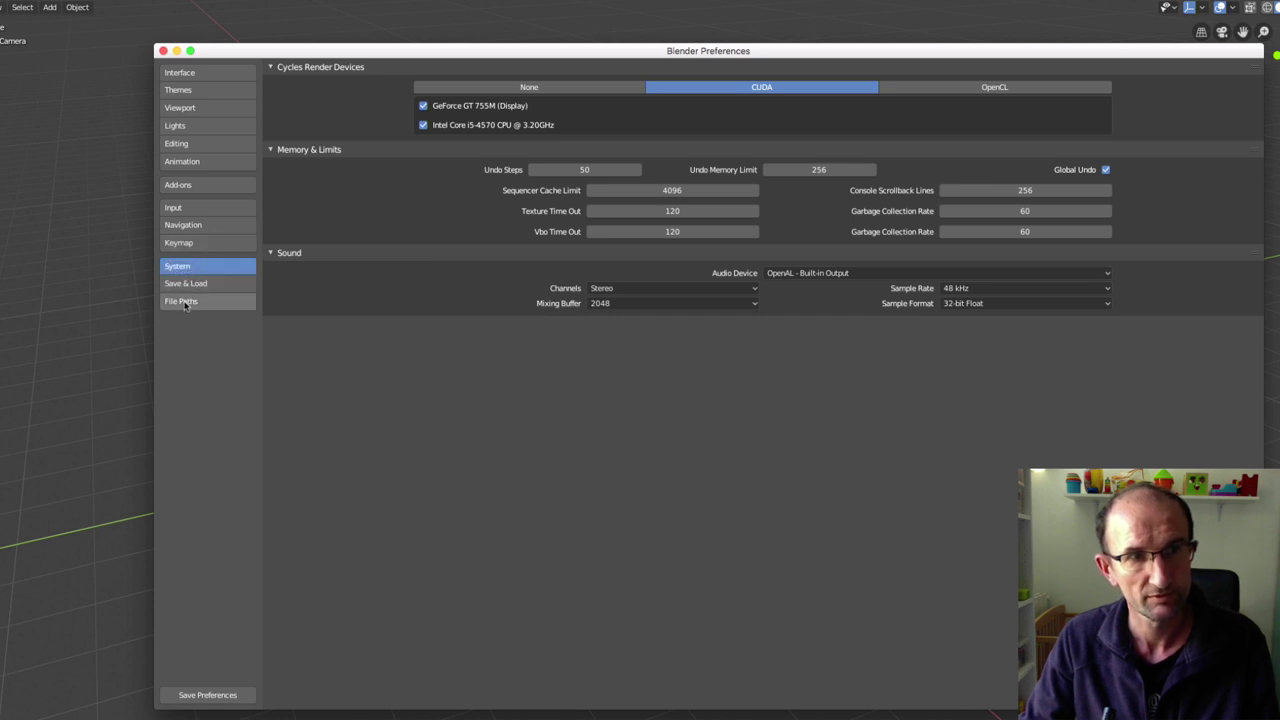
Step: Browse the Input, Navigation and Interface preference pages
left_click(185, 211)
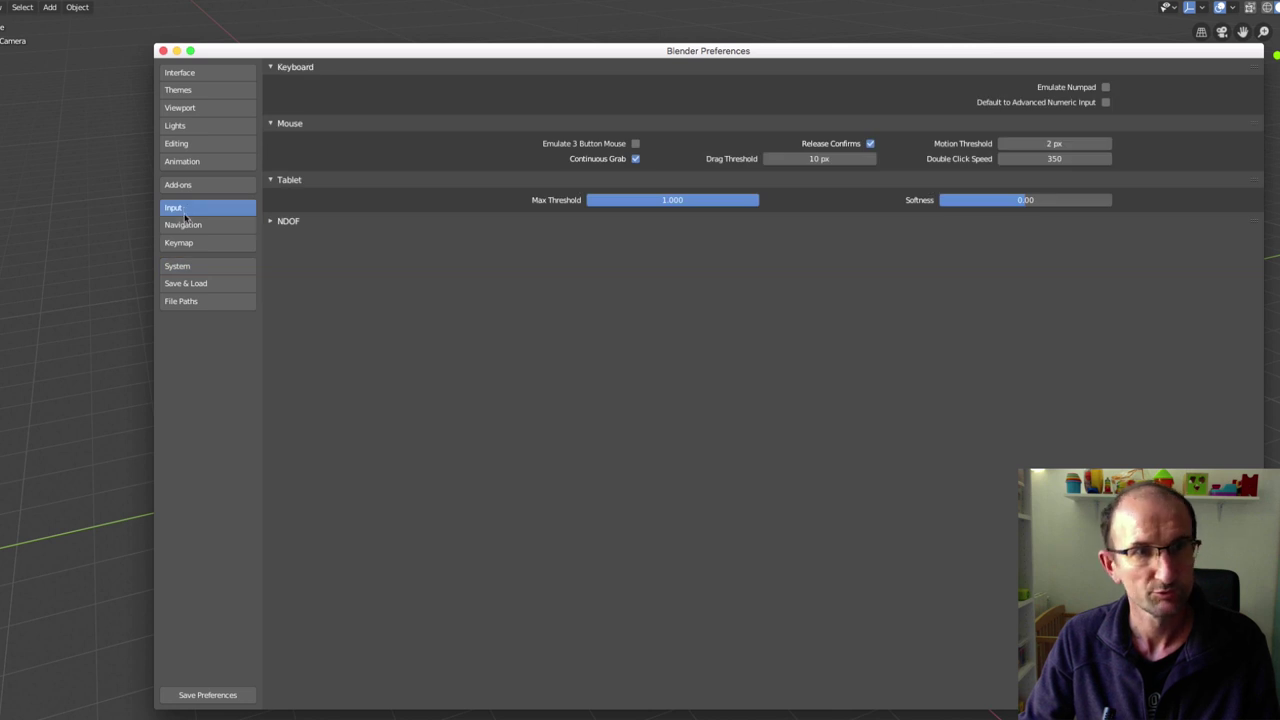
left_click(185, 226)
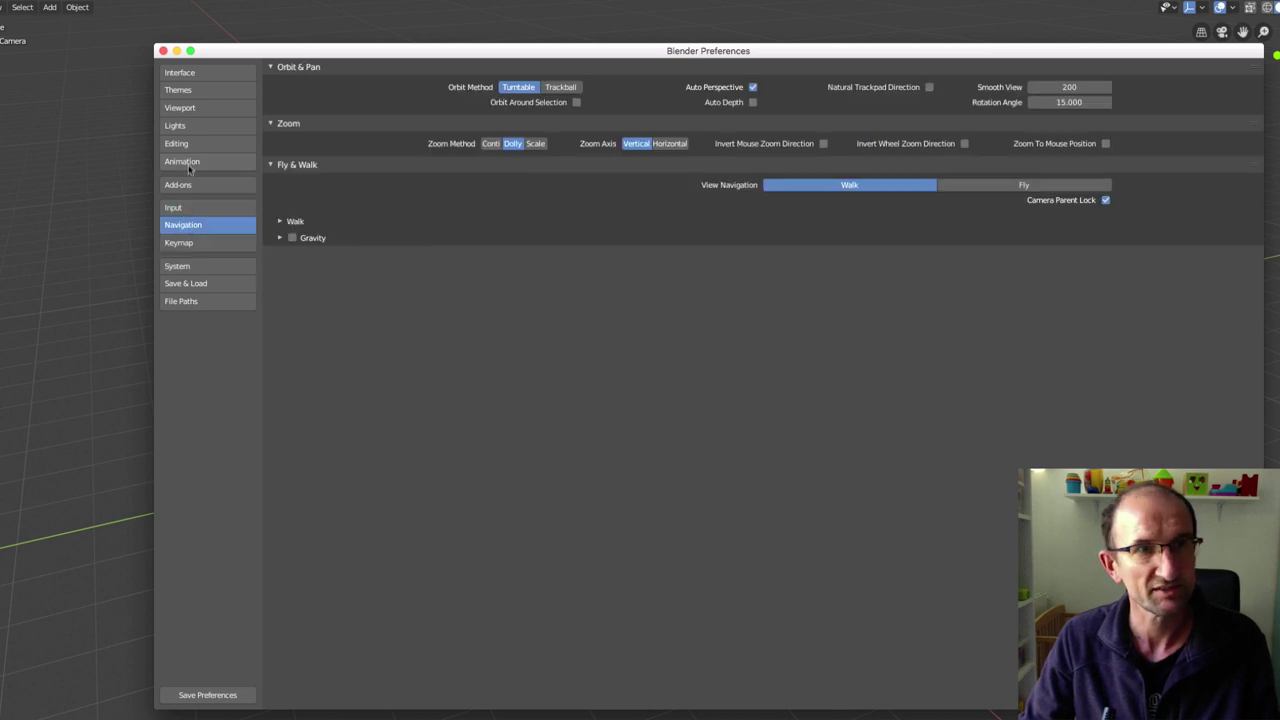
left_click(190, 75)
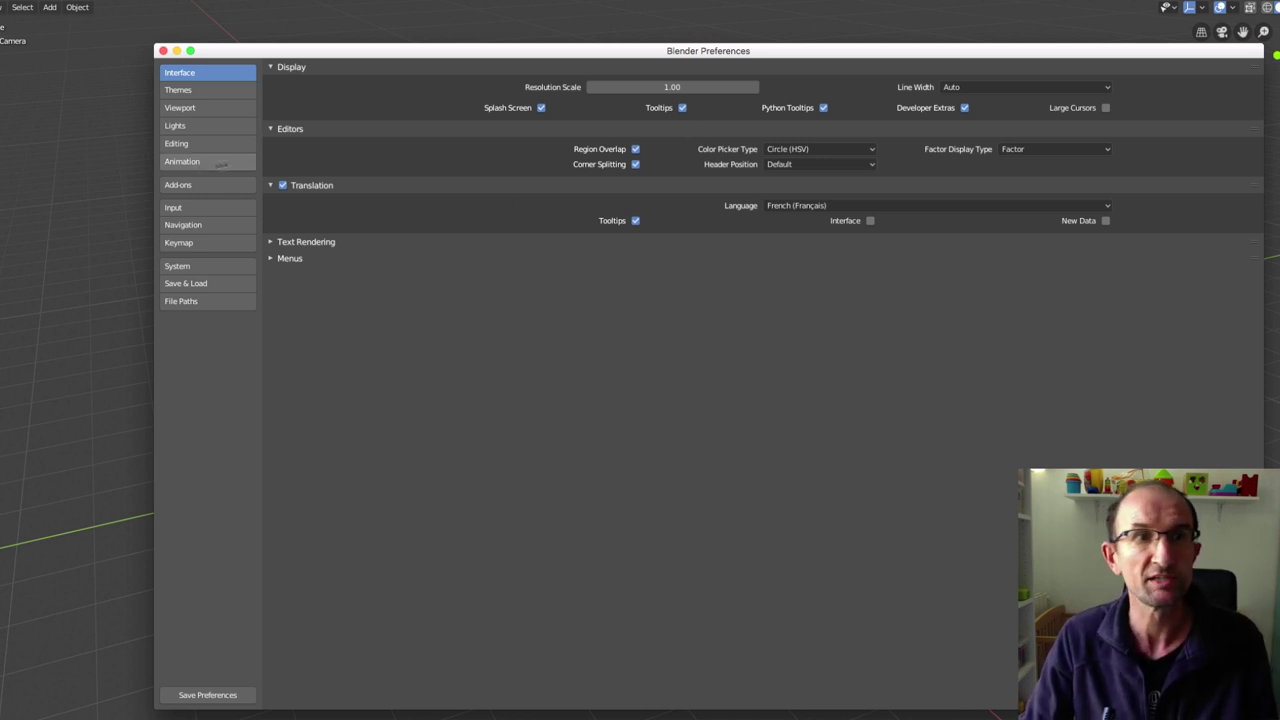
Step: Scroll through the Add-ons list, then close the Preferences window
left_click(195, 187)
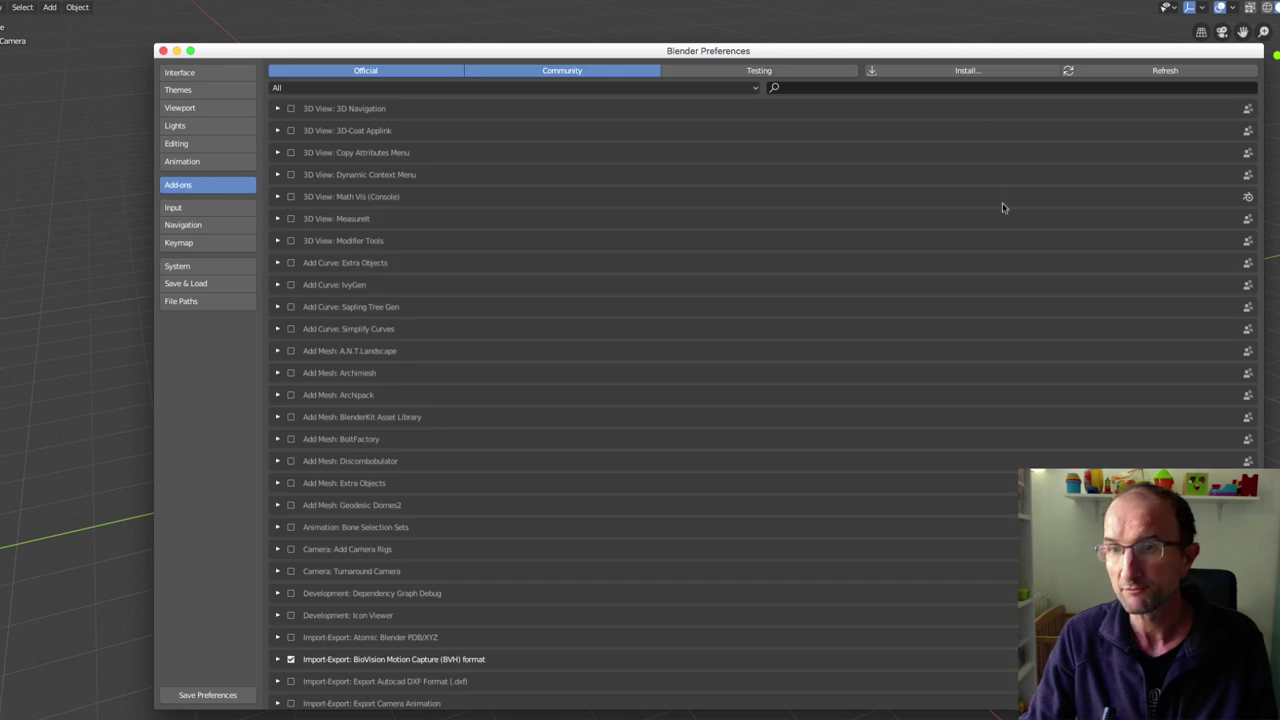
scroll(1004, 212, "down", 4)
scroll(1004, 216, "down", 5)
scroll(1004, 216, "up", 5)
scroll(1005, 220, "up", 1)
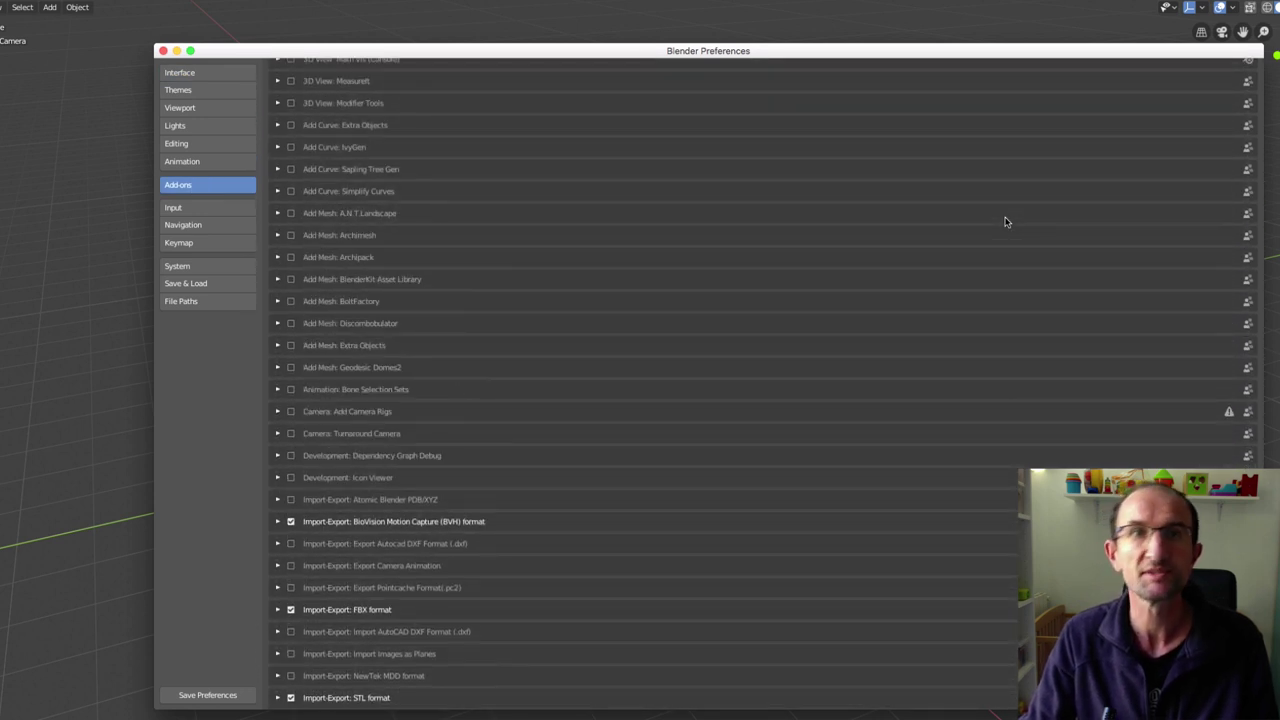
scroll(1006, 221, "up", 3)
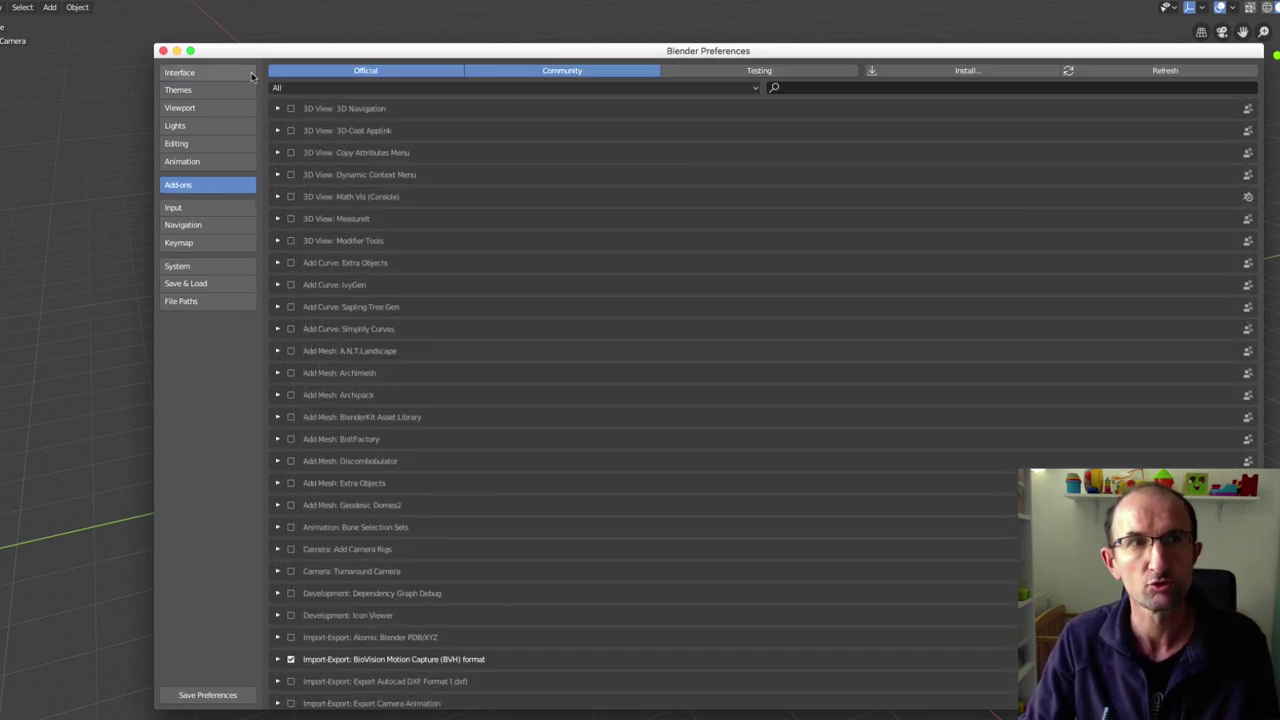
left_click(163, 53)
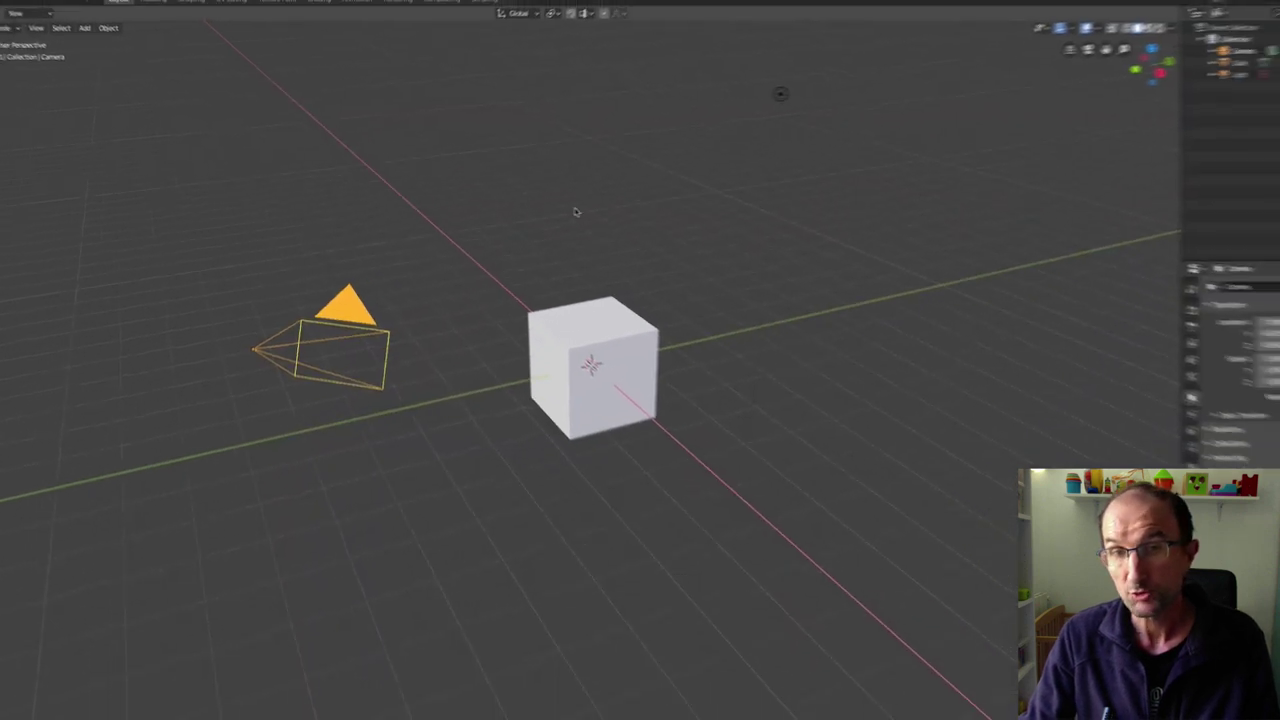
Step: Orbit around the cube and load Compote06.blend from the File menu
mouse_move(500, 250)
middle_mouse_down()
mouse_move(549, 236)
mouse_move(523, 240)
mouse_move(365, 167)
middle_mouse_up()
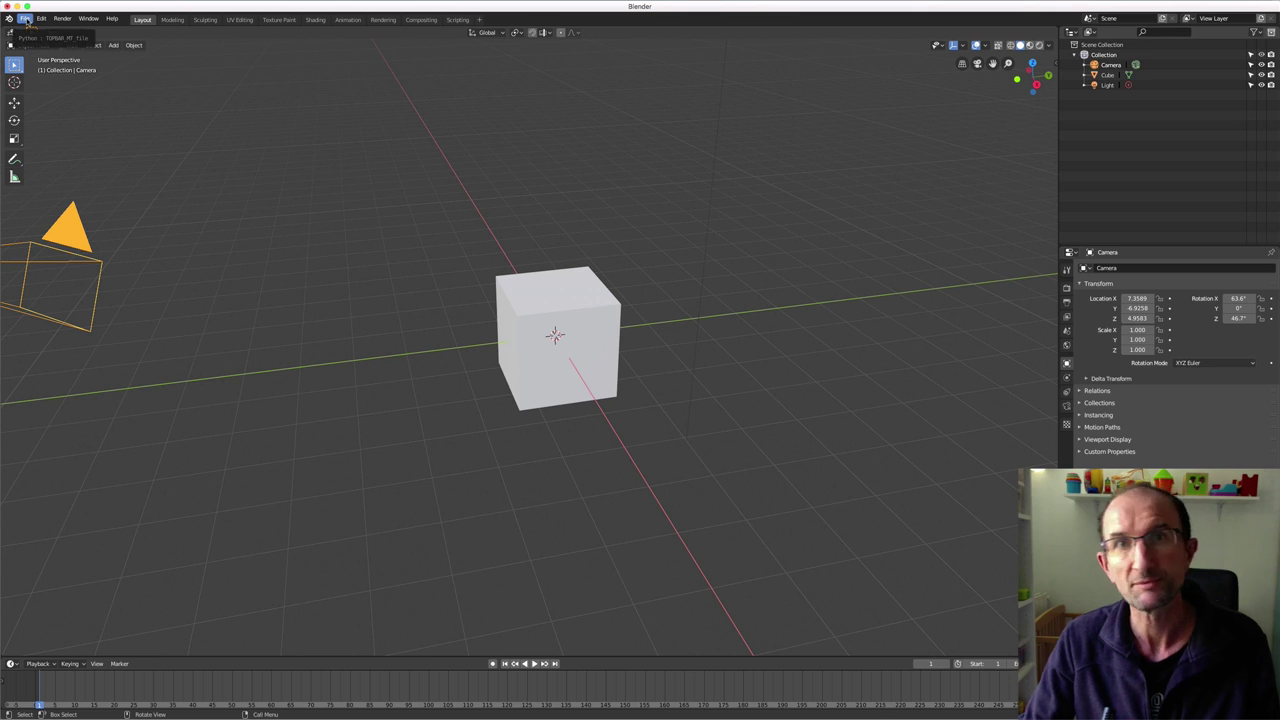
left_click(25, 19)
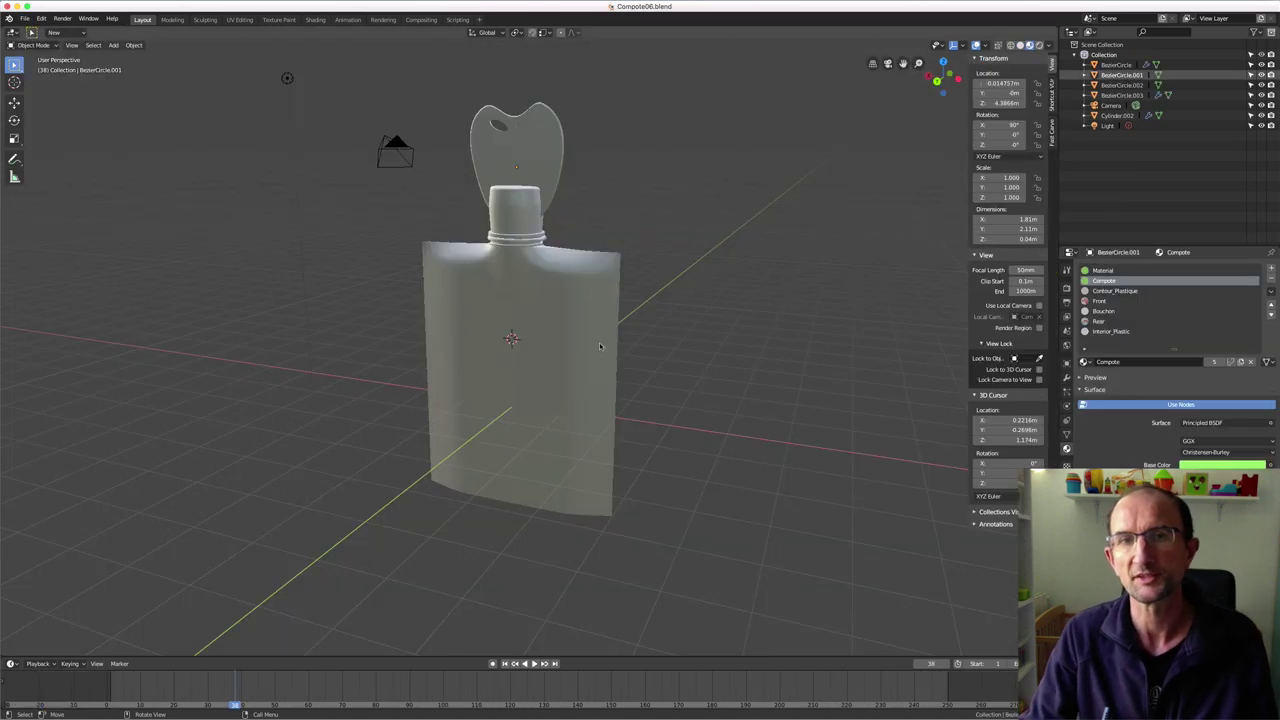
Step: Switch the viewport to Solid shading and orbit around the pouch
key("z")
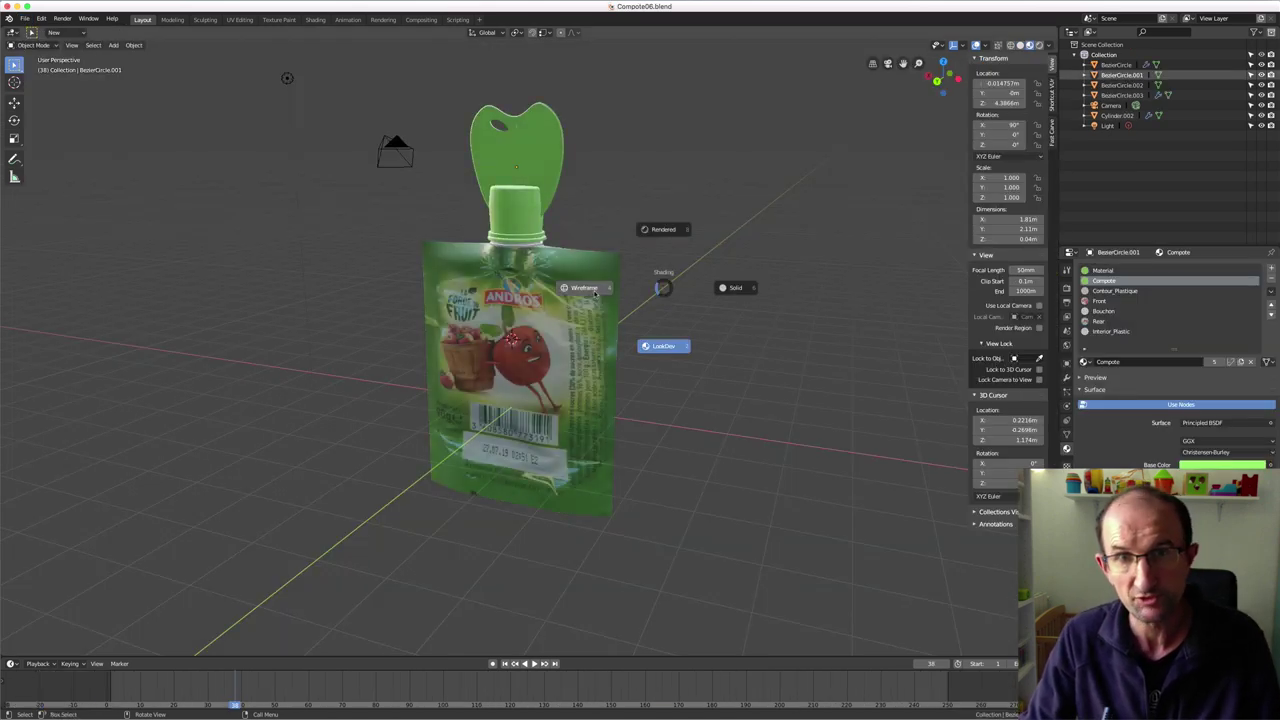
left_click(700, 290)
mouse_move(700, 290)
middle_mouse_down()
mouse_move(596, 304)
mouse_move(631, 262)
mouse_move(830, 260)
mouse_move(594, 306)
middle_mouse_up()
scroll(631, 260, "up", 4)
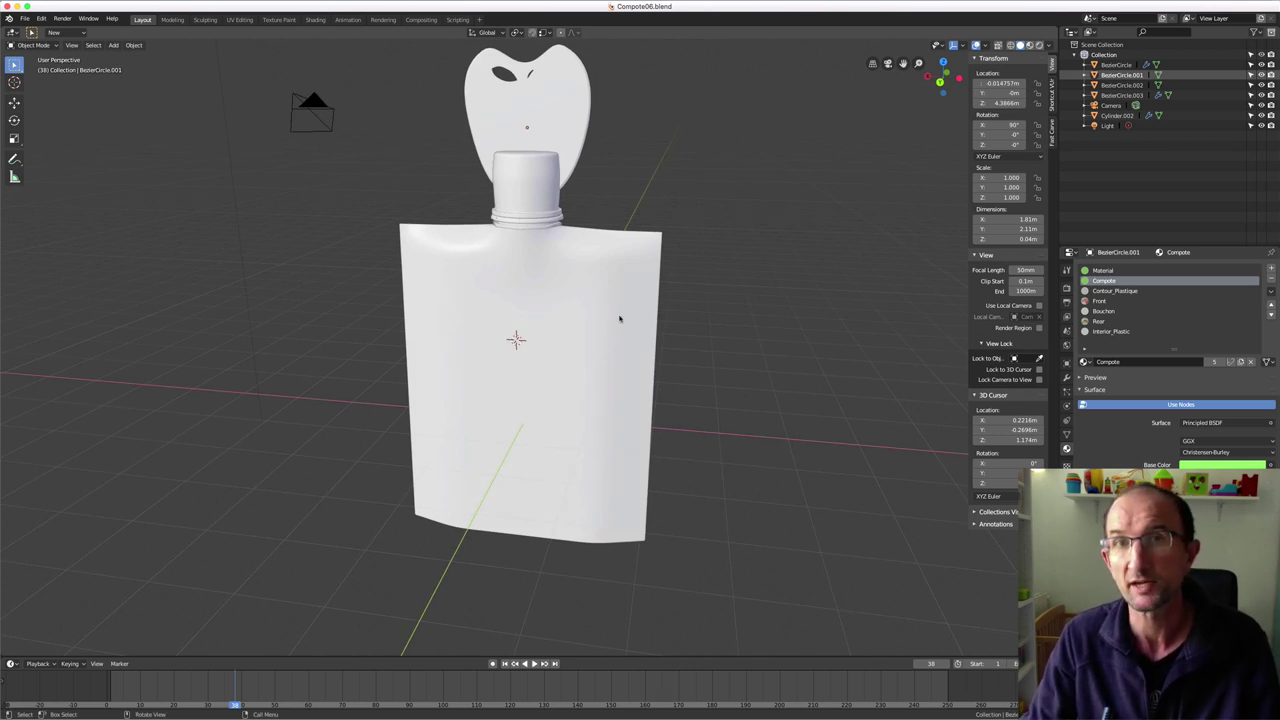
Step: Switch to LookDev shading to see the label textures, viewing the pouch from several angles
key("z")
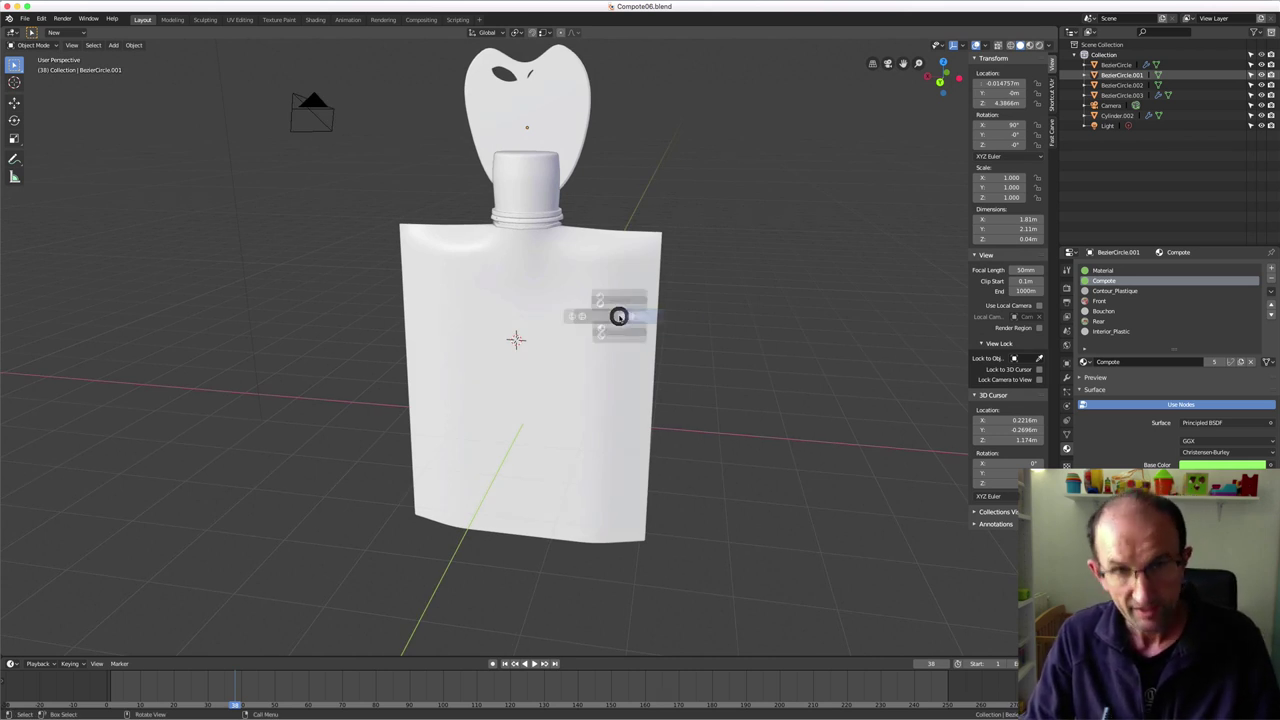
left_click(619, 375)
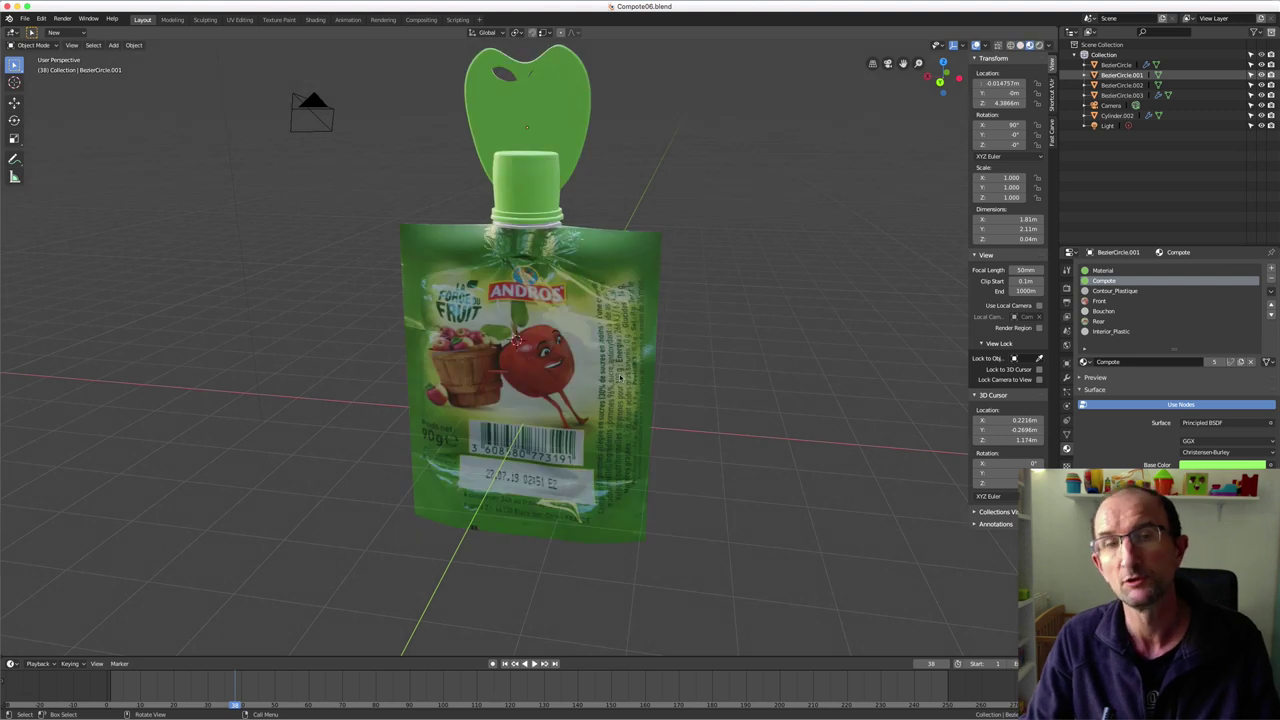
scroll(625, 380, "down", 3)
middle_click_drag(632, 387, 627, 399)
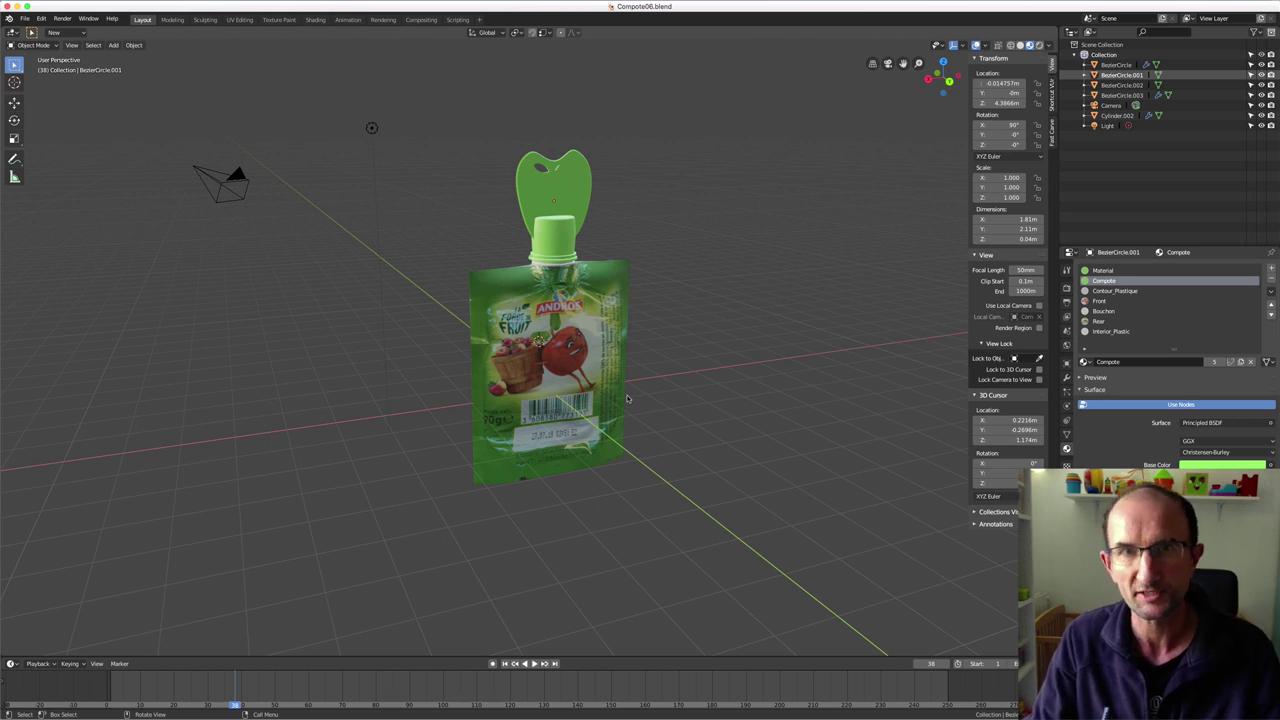
mouse_move(627, 399)
middle_mouse_down()
mouse_move(600, 380)
mouse_move(580, 330)
mouse_move(689, 322)
middle_mouse_up()
scroll(600, 380, "up", 4)
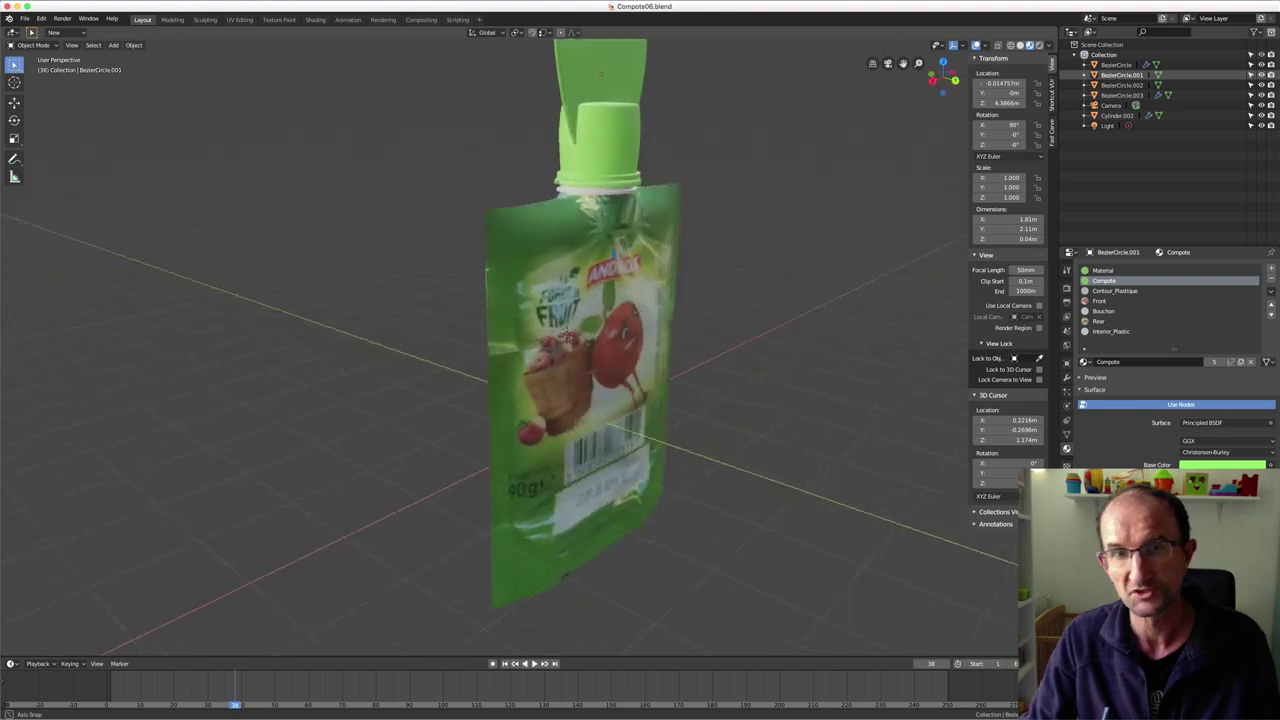
middle_click_drag(508, 344, 620, 352)
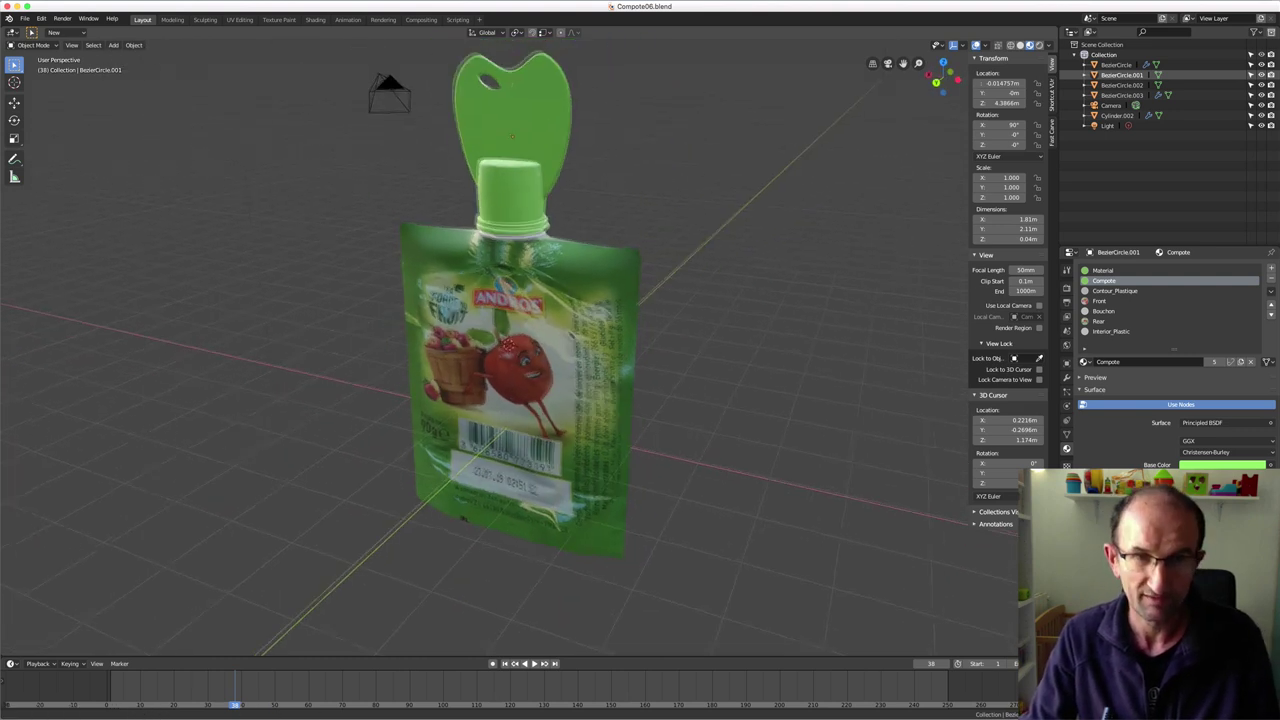
middle_click_drag(501, 336, 556, 376, "shift")
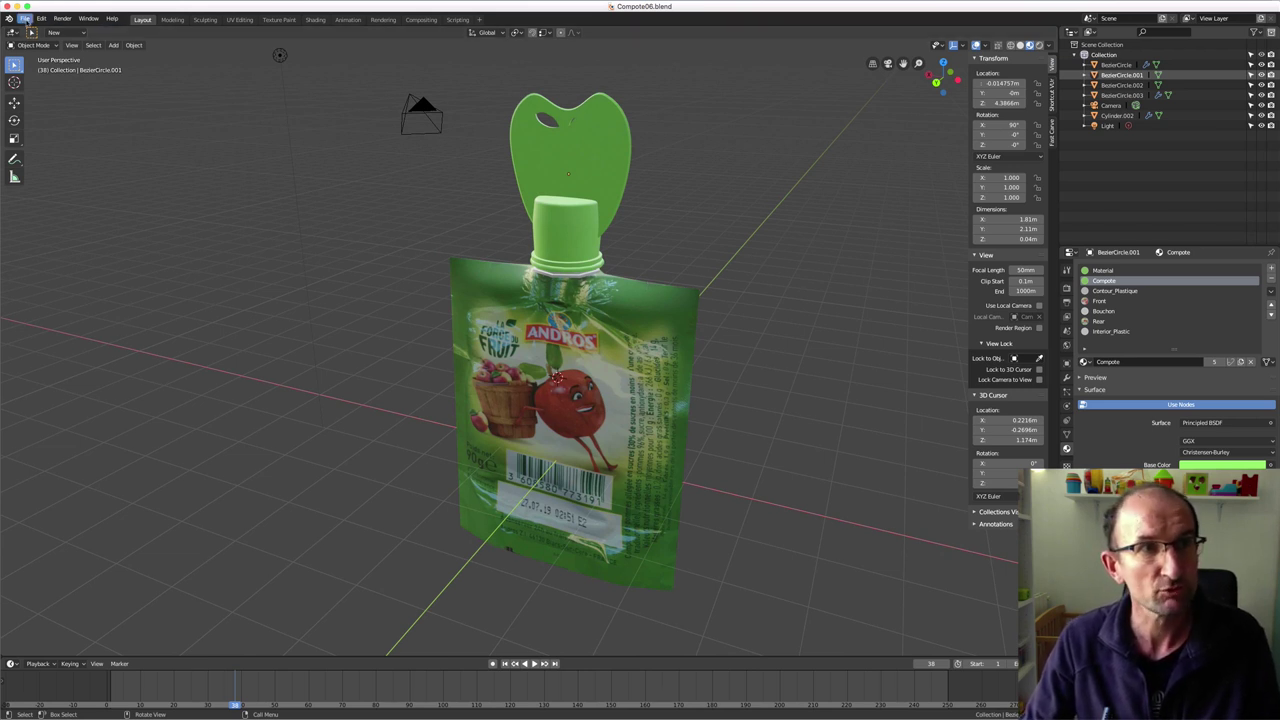
Step: Open Drone12_Full from recent files, orbit it, then load Drone11_Full.blend
left_click(27, 22)
mouse_move(48, 50)
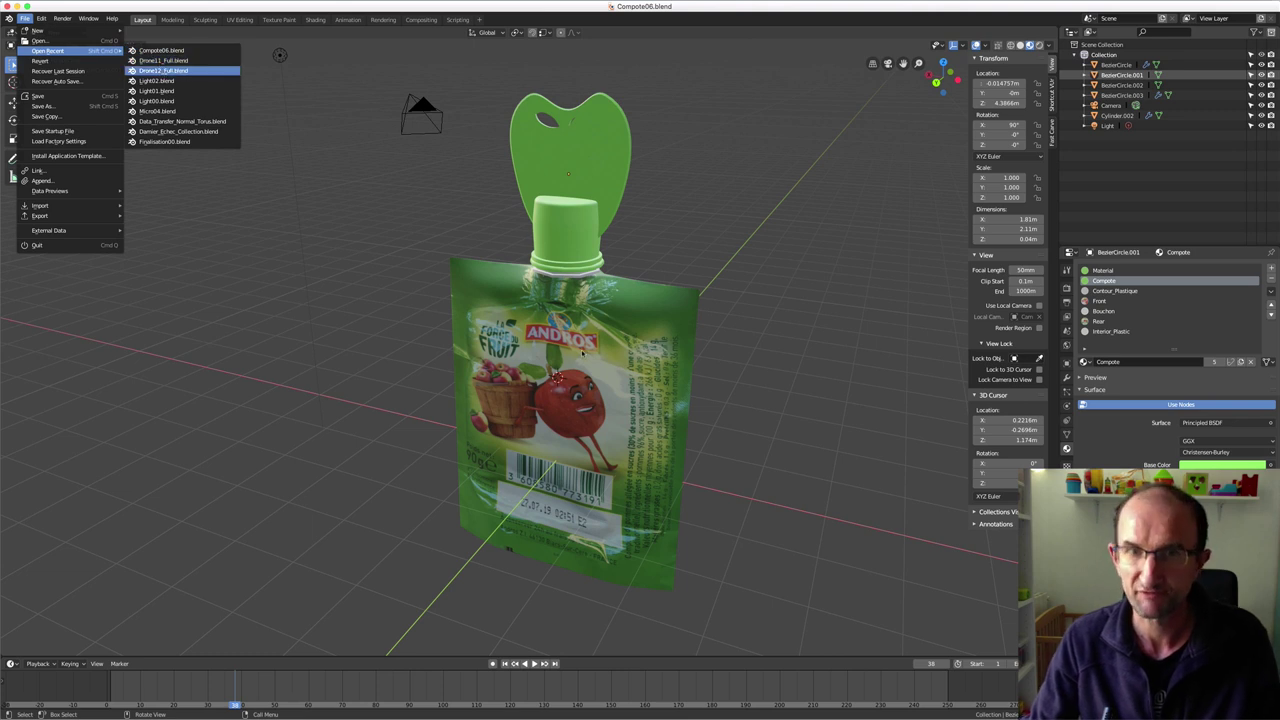
left_click(165, 71)
middle_click_drag(523, 340, 465, 282)
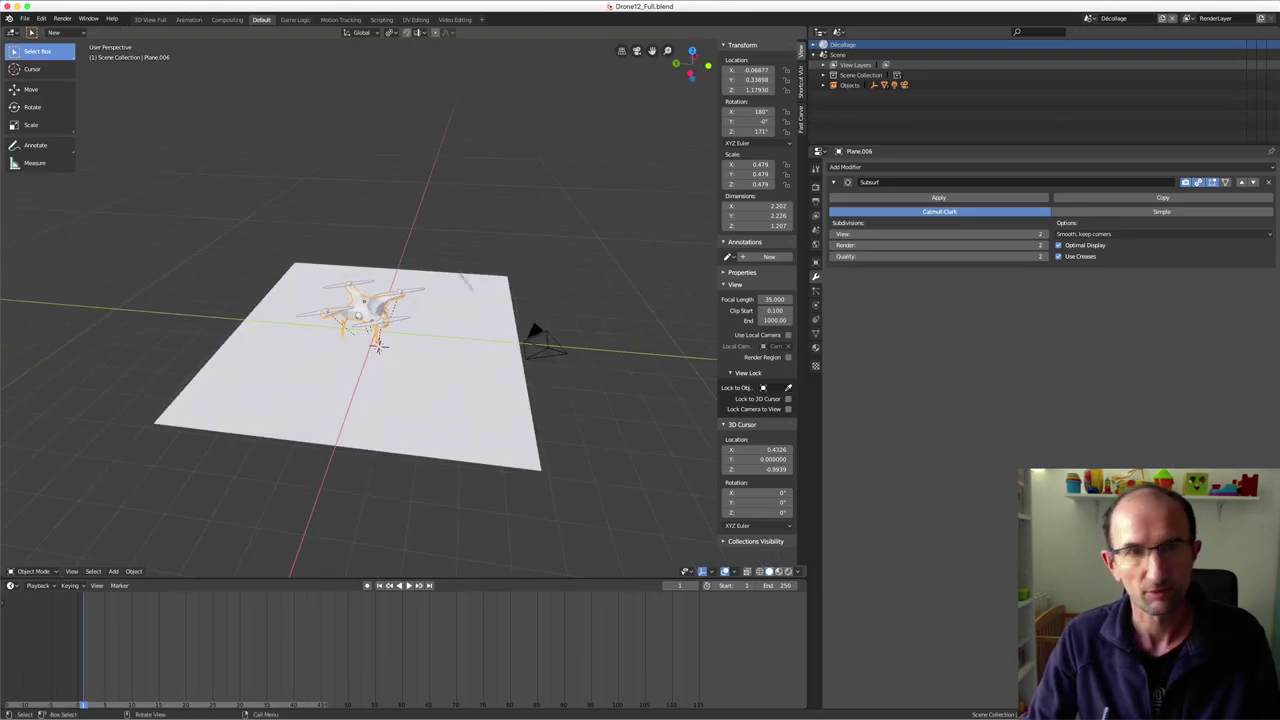
left_click(24, 19)
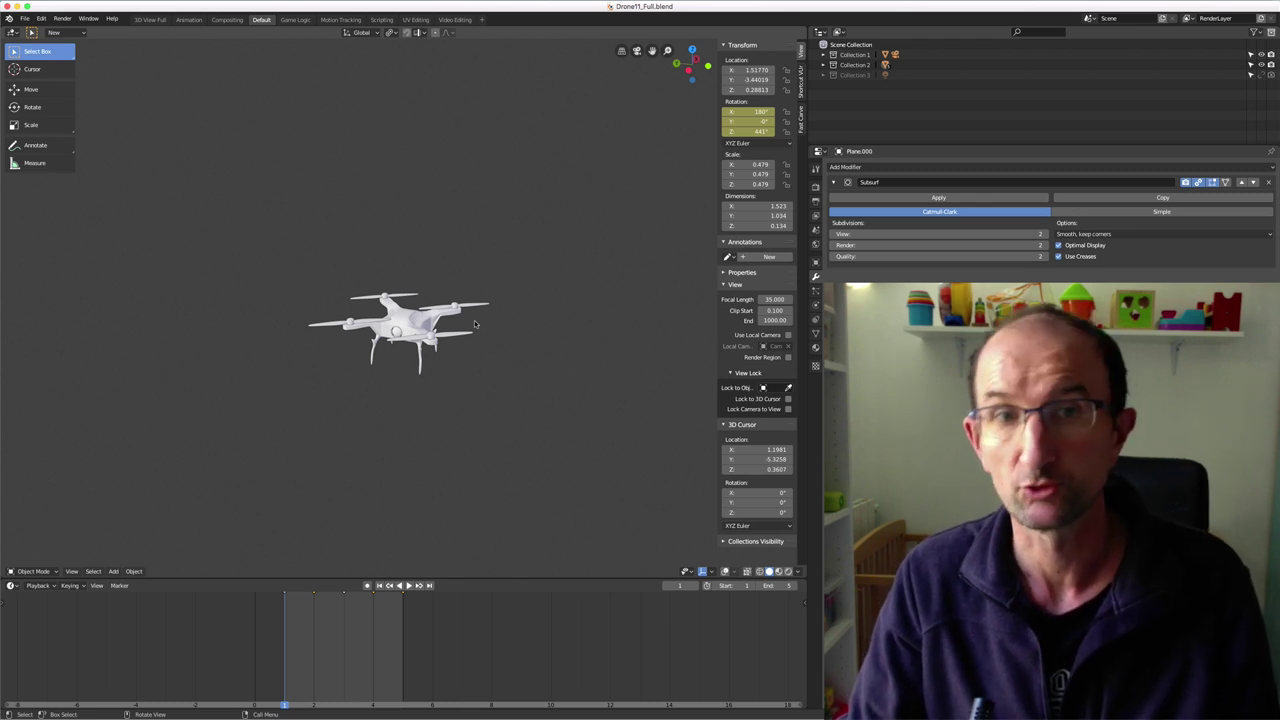
Step: Preview the drone in Rendered shading, then return to Solid shading
key("z")
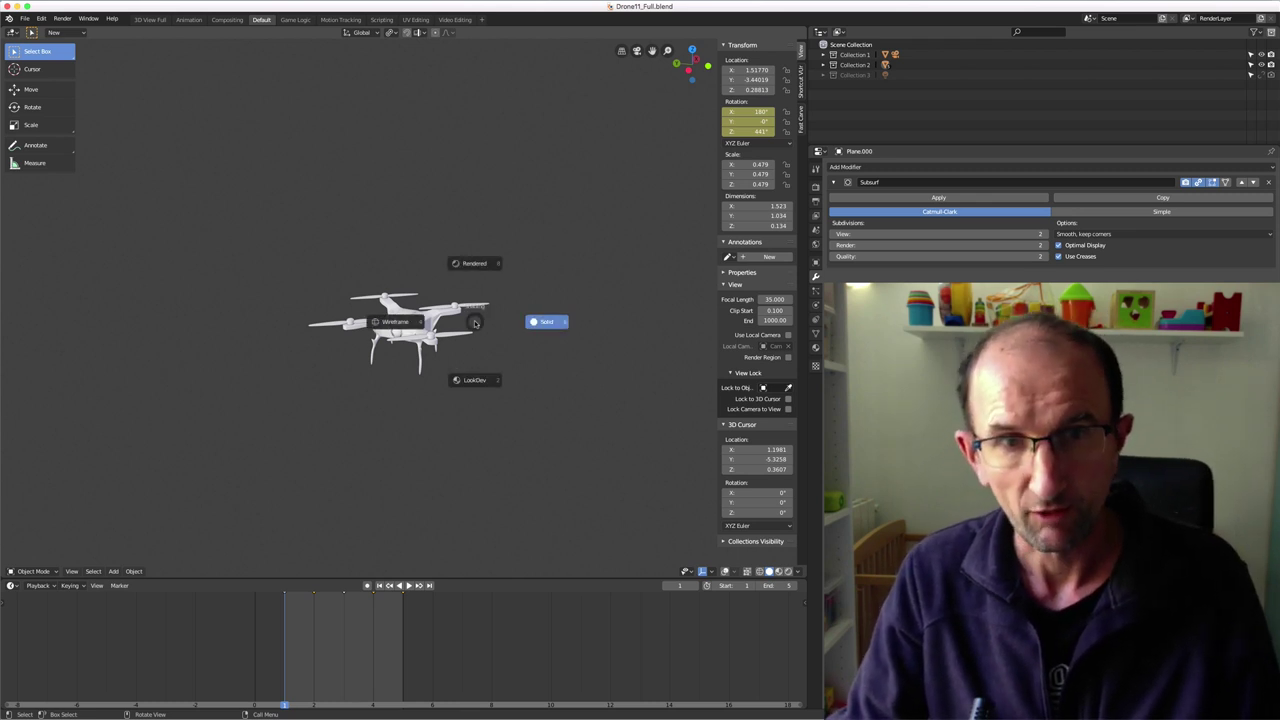
left_click(392, 249)
key("z")
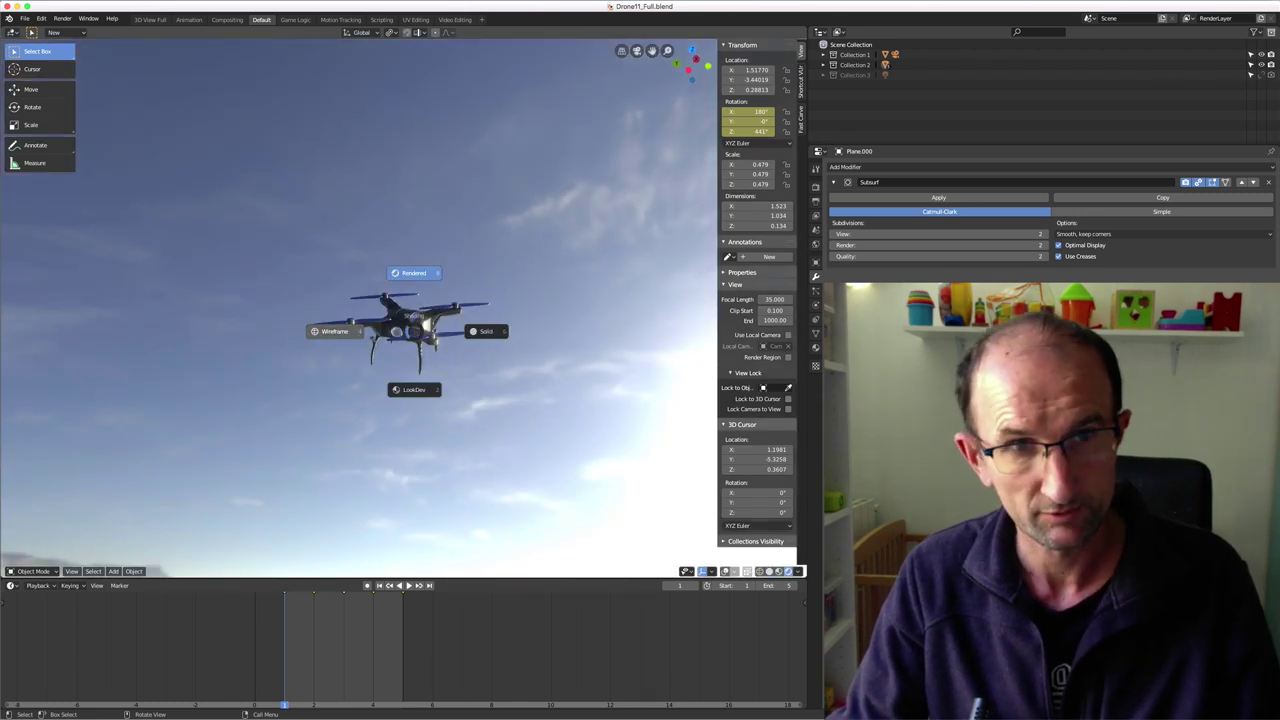
left_click(486, 331)
Step: Orbit closer and put the drone mesh into Edit Mode
middle_click_drag(486, 331, 397, 357)
key("Tab")
scroll(397, 357, "up", 3)
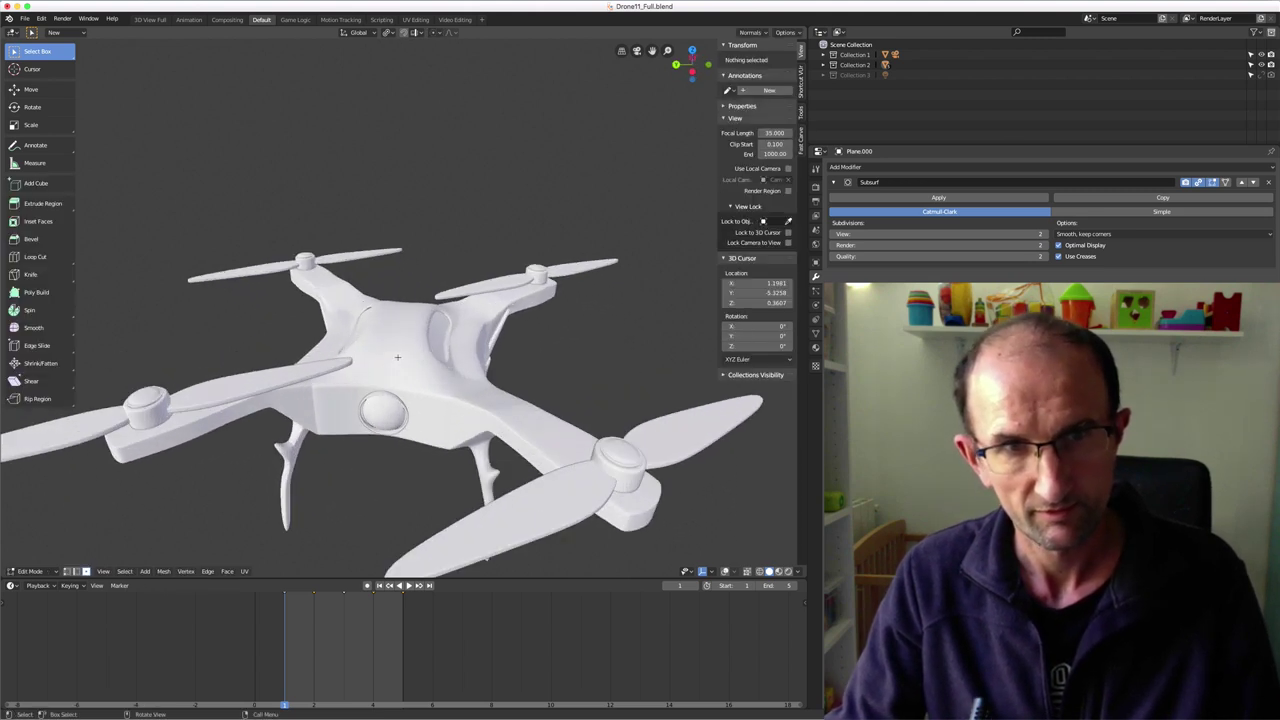
Step: Re-enable overlays and inspect the Plane.001 drone mesh in Edit Mode, then return to Object Mode
left_click(725, 571)
middle_click_drag(419, 375, 466, 374)
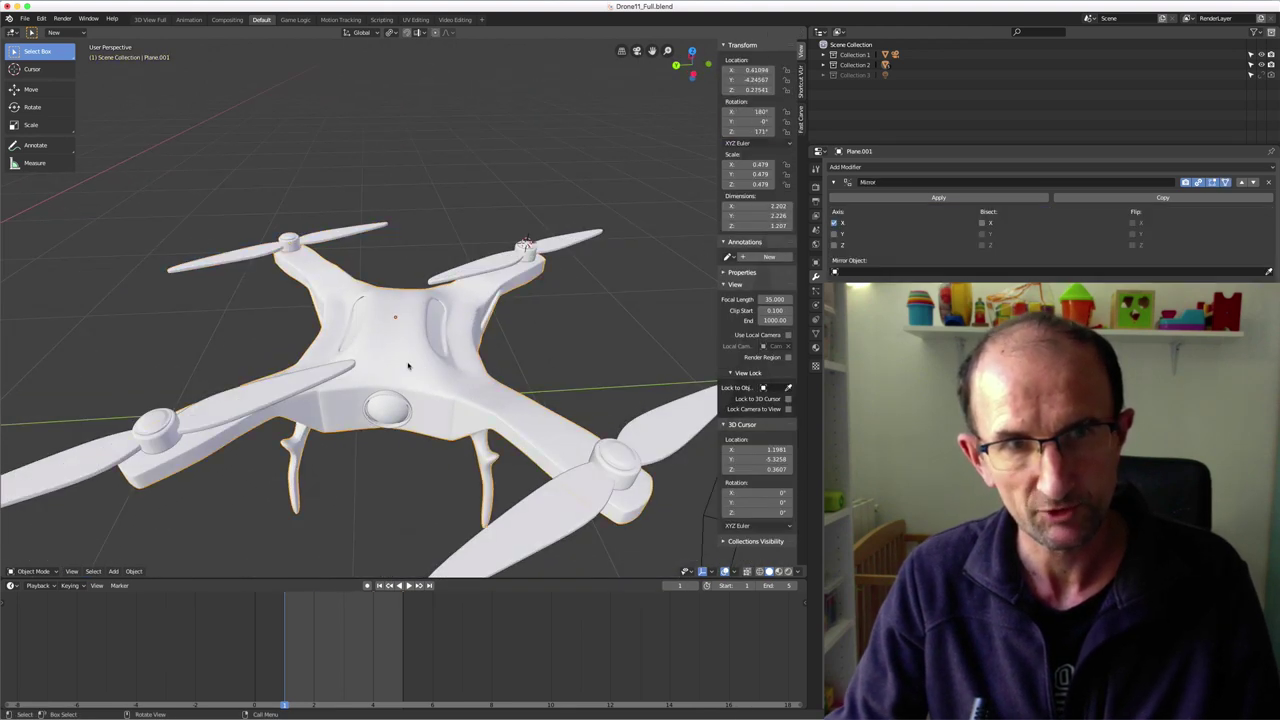
key("Tab")
mouse_move(408, 360)
middle_mouse_down()
mouse_move(396, 357)
mouse_move(401, 306)
middle_mouse_up()
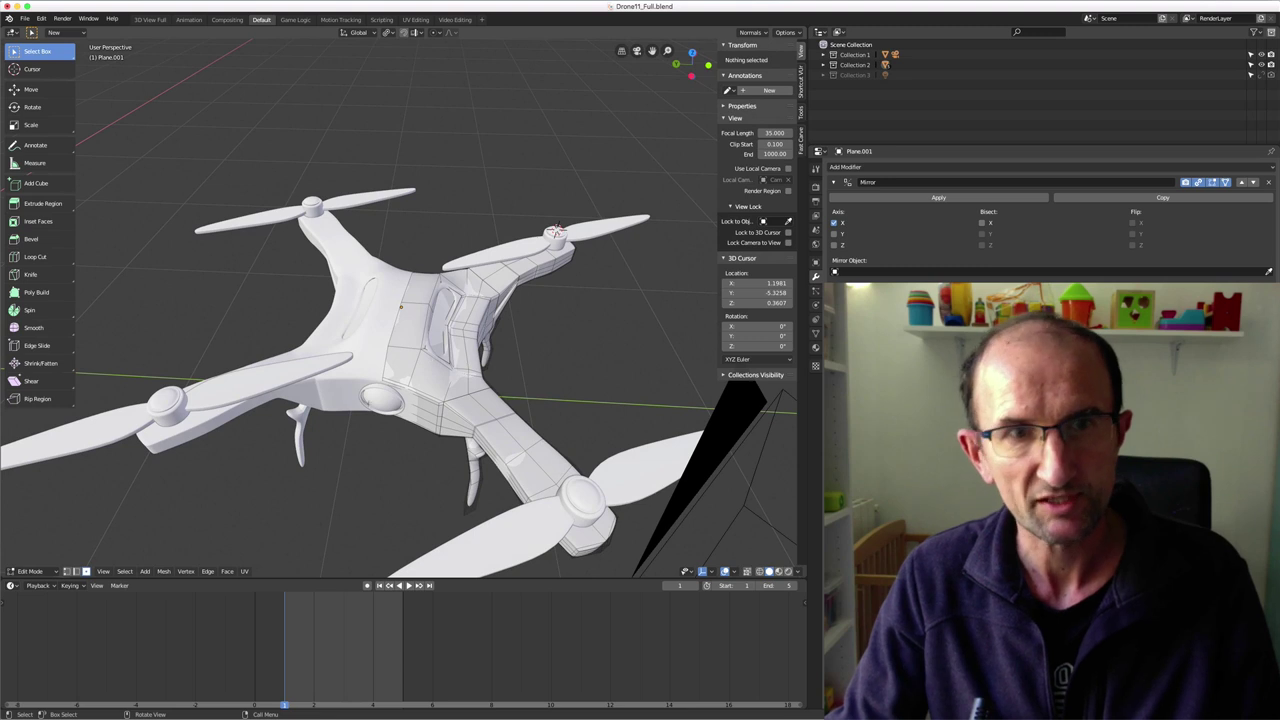
middle_click_drag(373, 418, 382, 399)
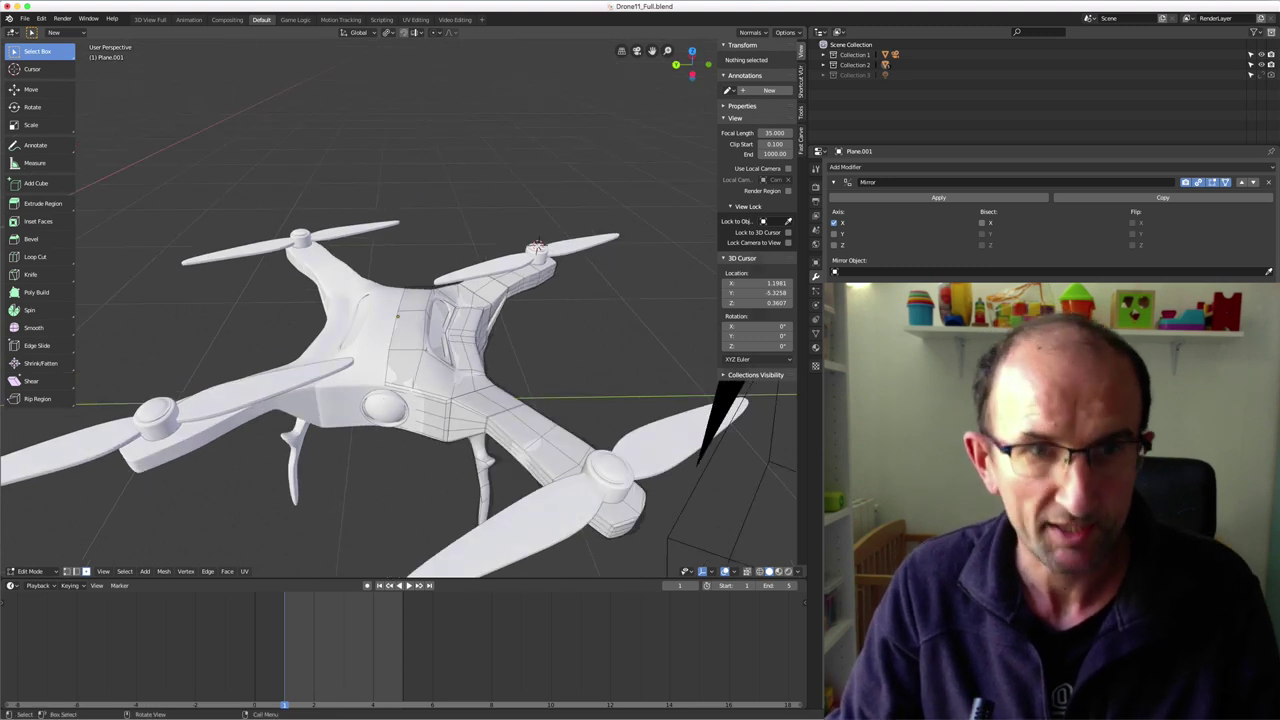
mouse_move(397, 316)
middle_mouse_down()
mouse_move(415, 351)
mouse_move(440, 330)
middle_mouse_up()
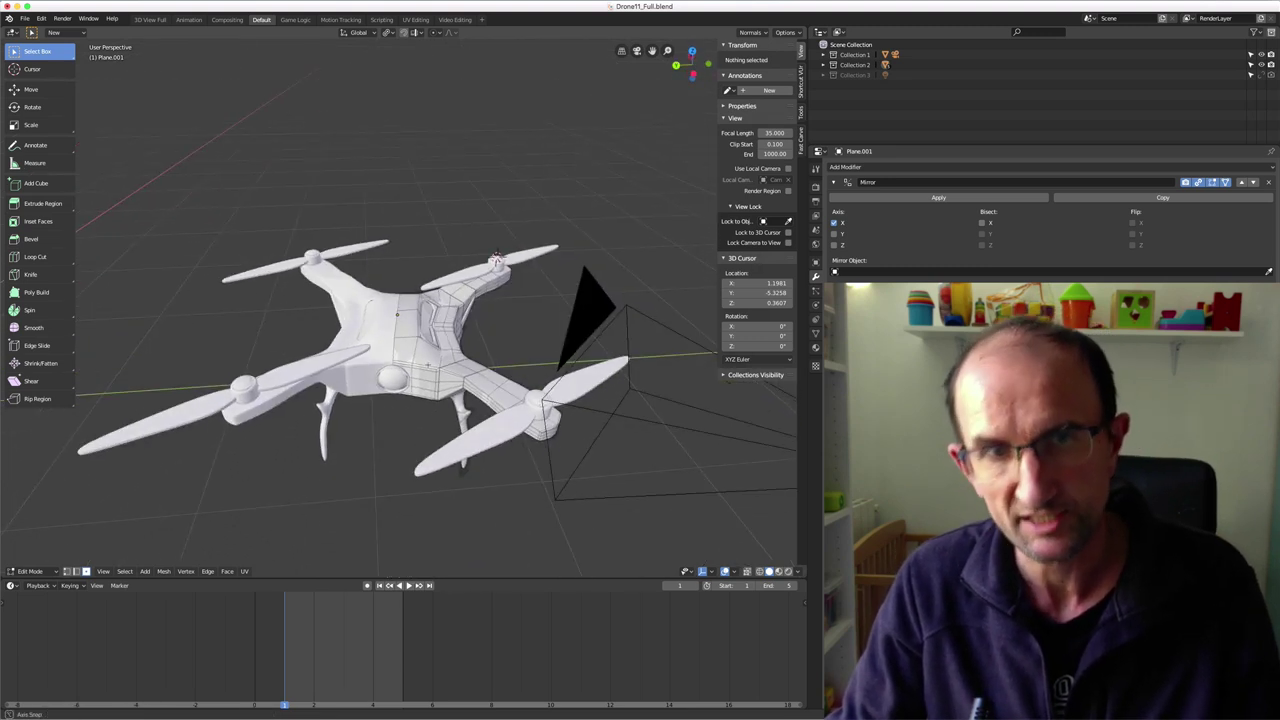
key("Tab")
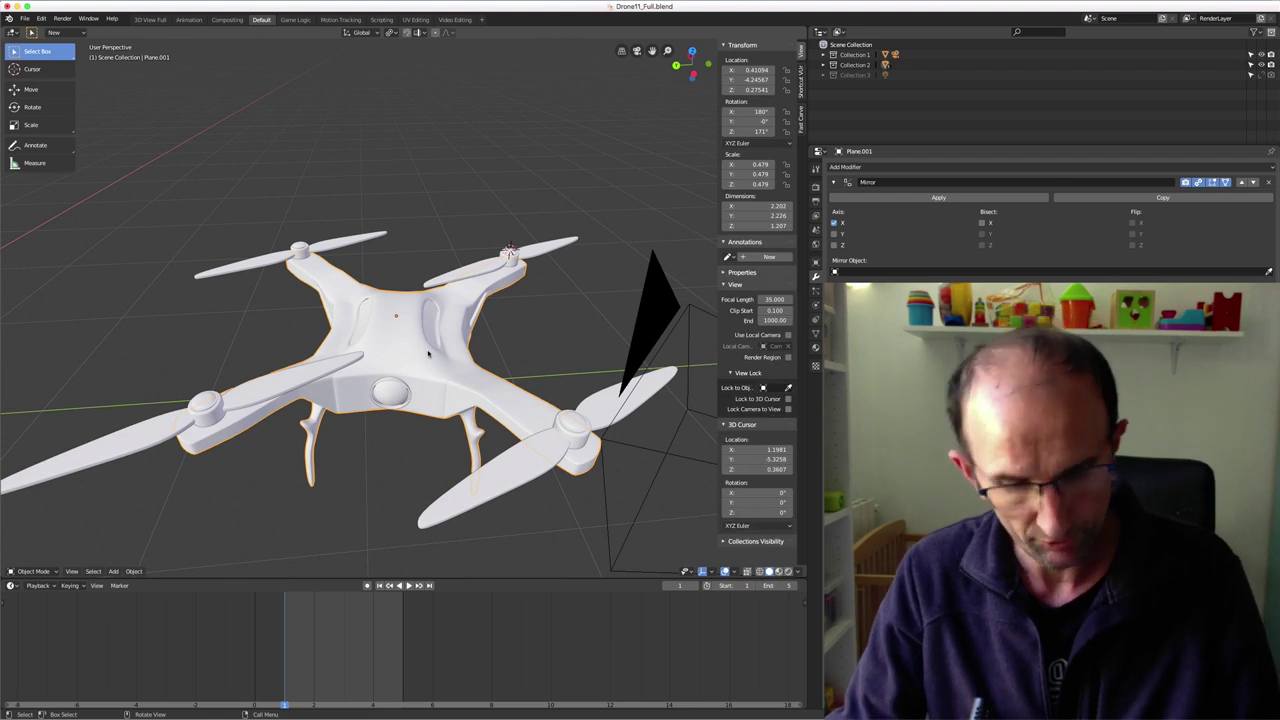
Step: View the drone in LookDev then Rendered shading against the sky and play the propeller animation
key("z")
left_click(431, 410)
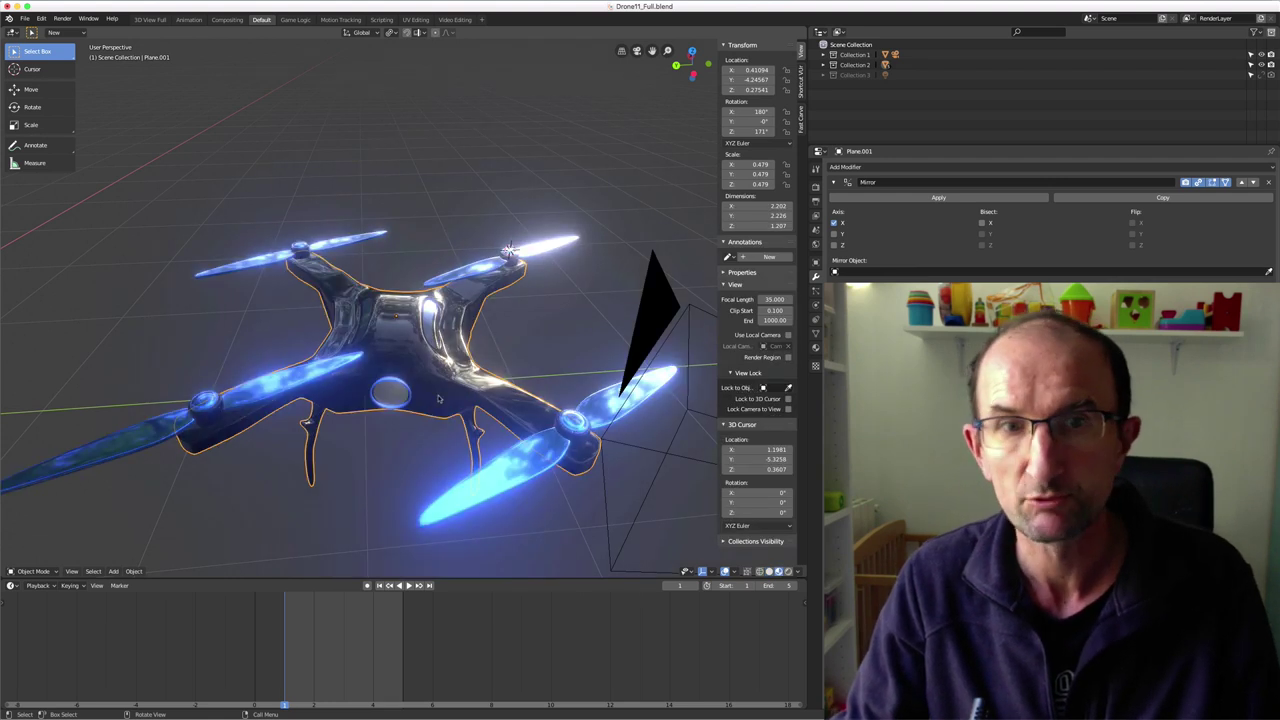
key("KP_5")
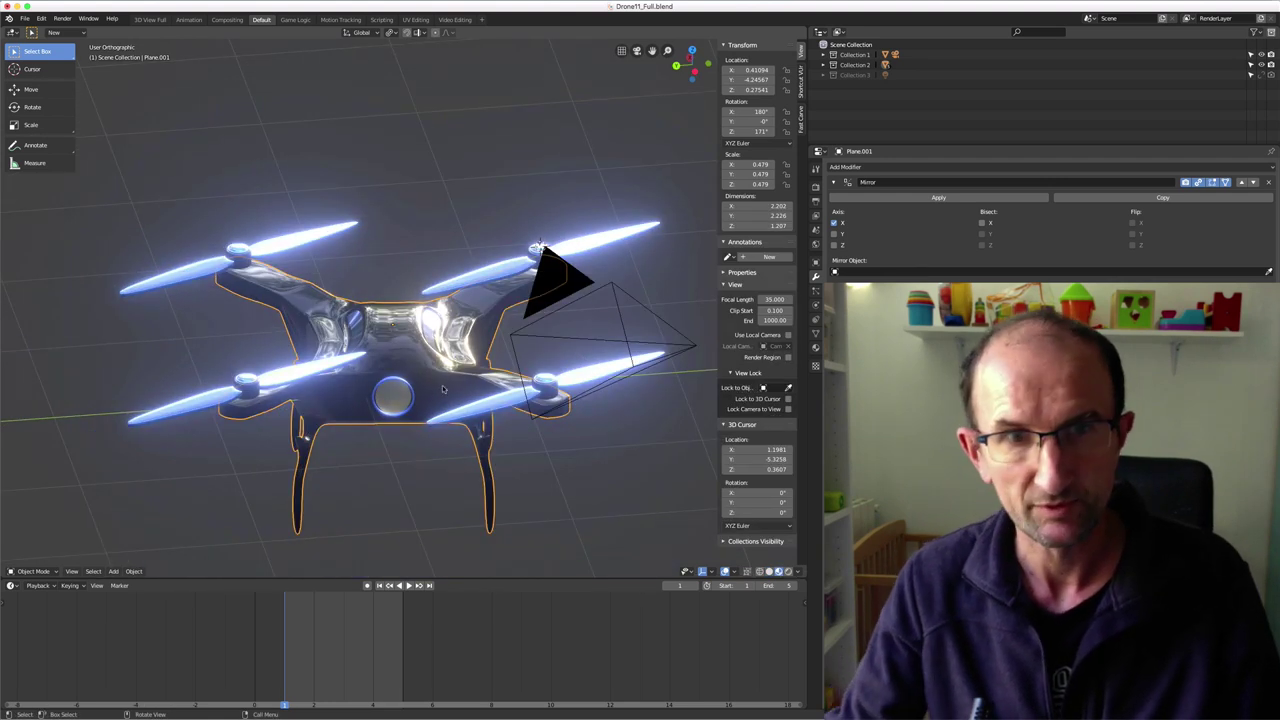
left_click(789, 571)
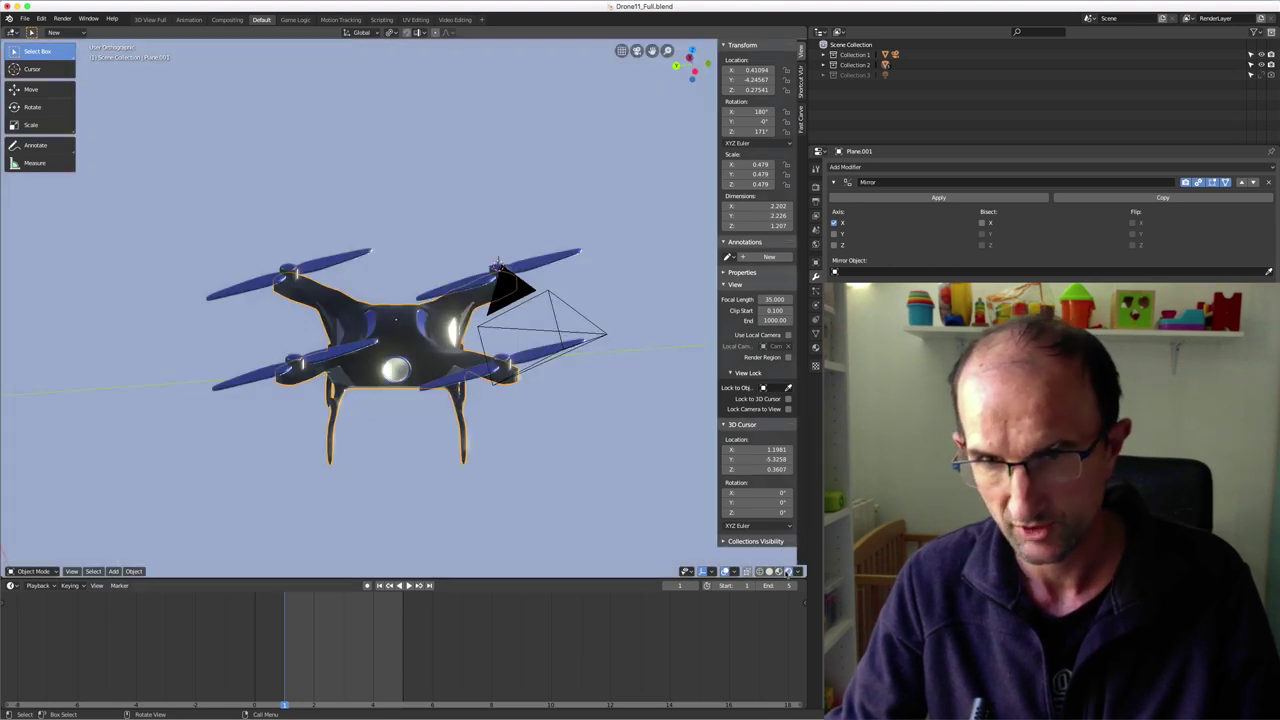
middle_click_drag(490, 336, 447, 374)
left_click(407, 585)
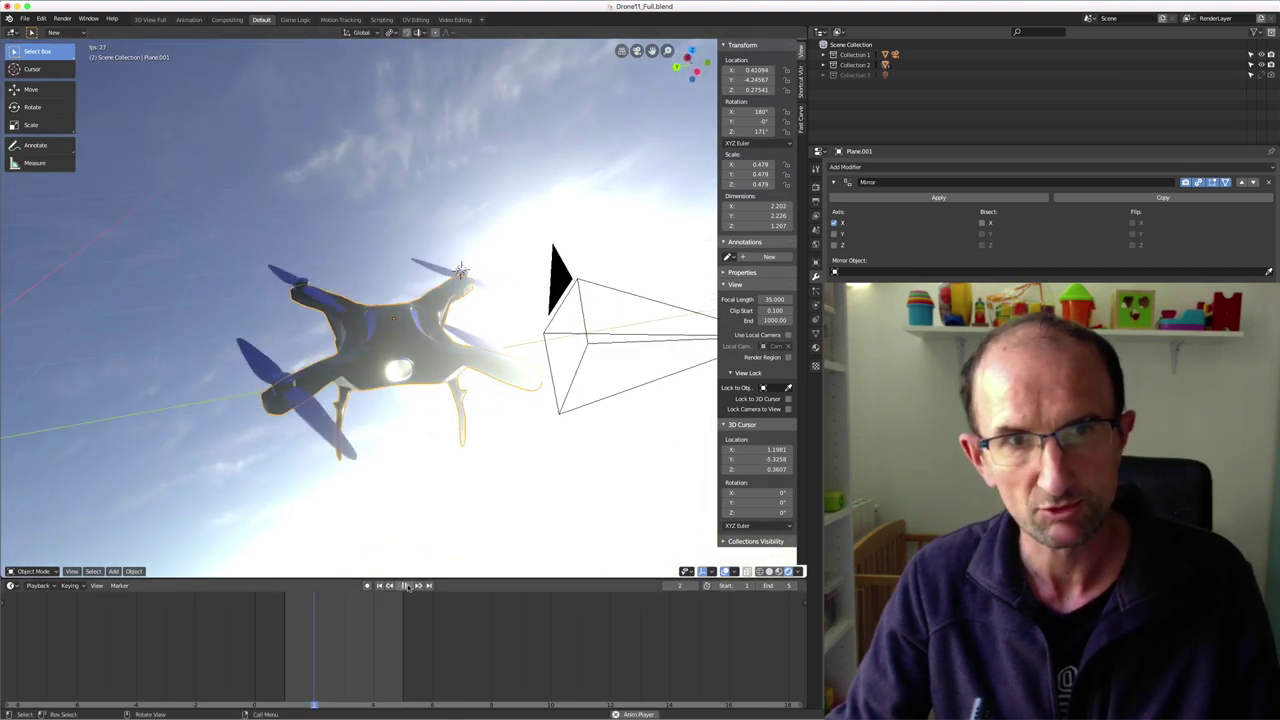
middle_click_drag(352, 408, 370, 411)
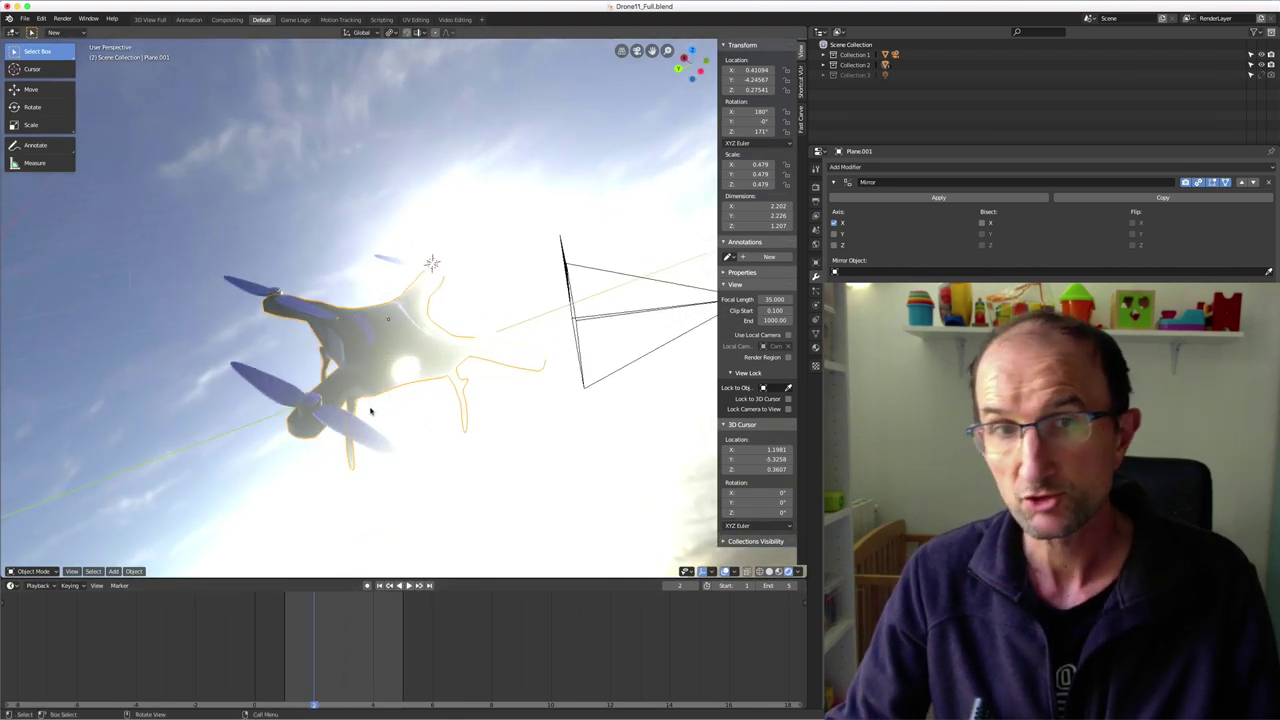
Step: Load School_Room05.blend from the School_Room folder
left_click(24, 19)
left_click(38, 41)
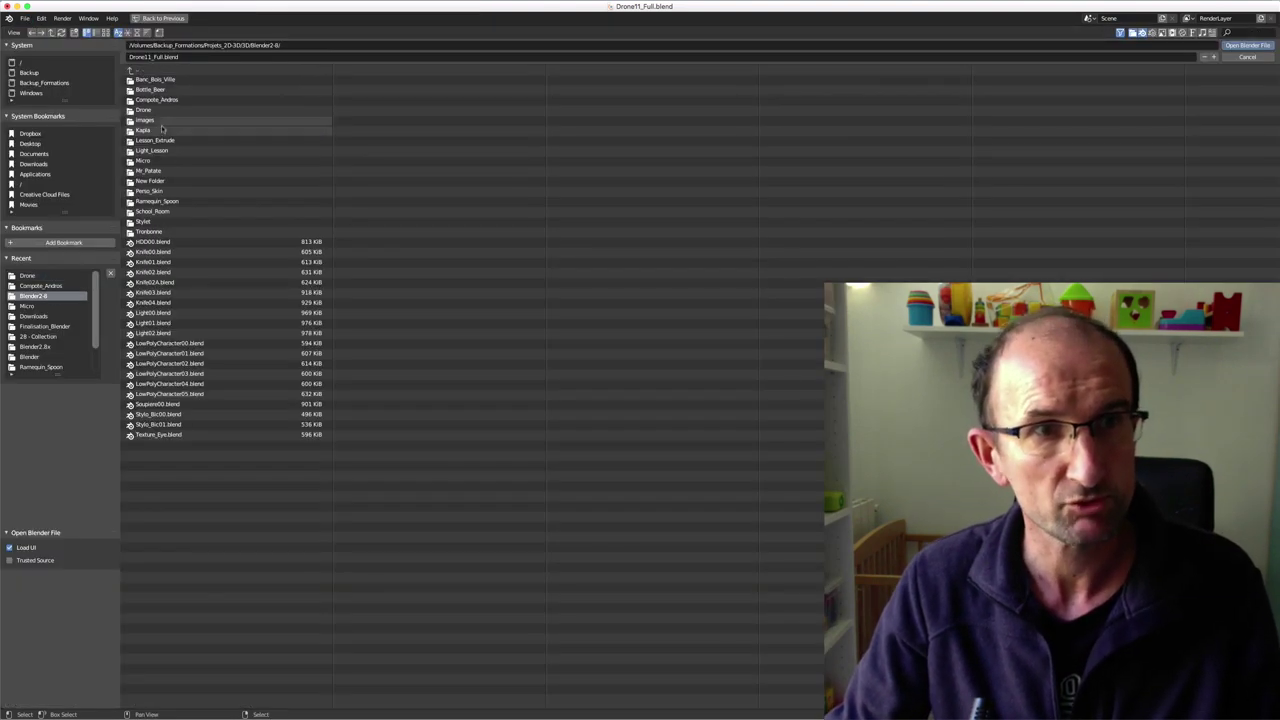
left_click(152, 210)
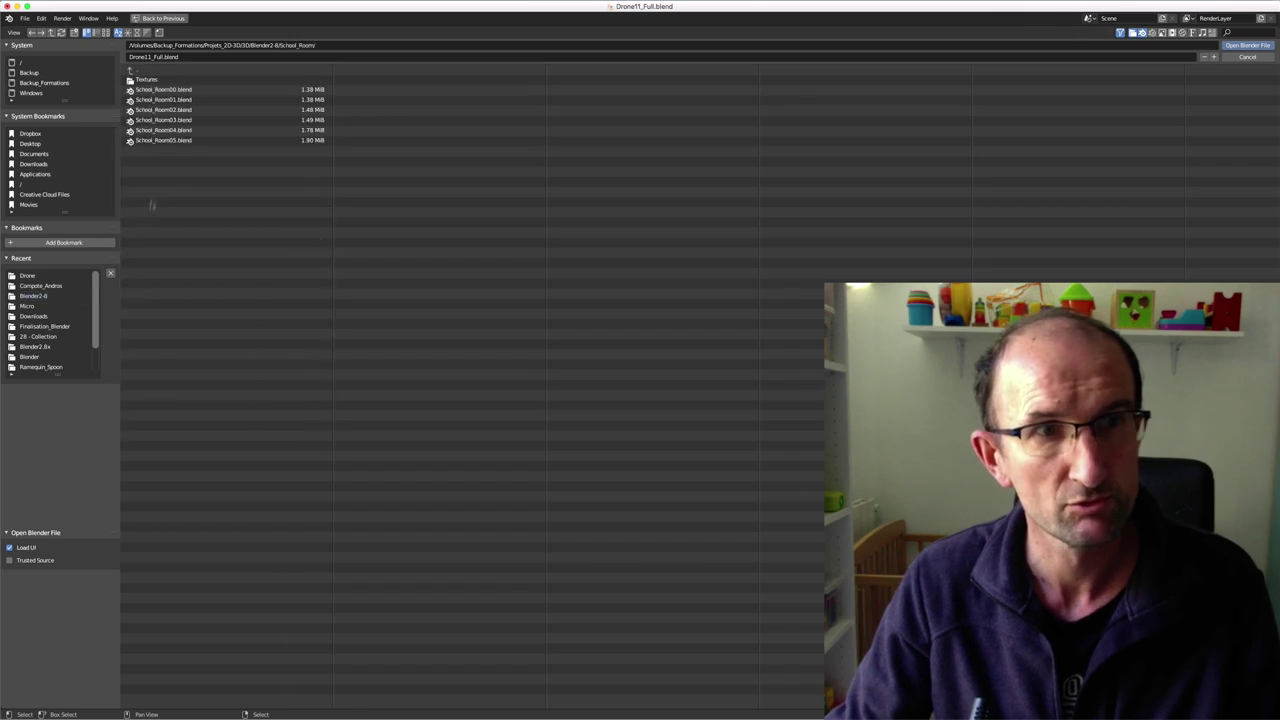
left_click(163, 140)
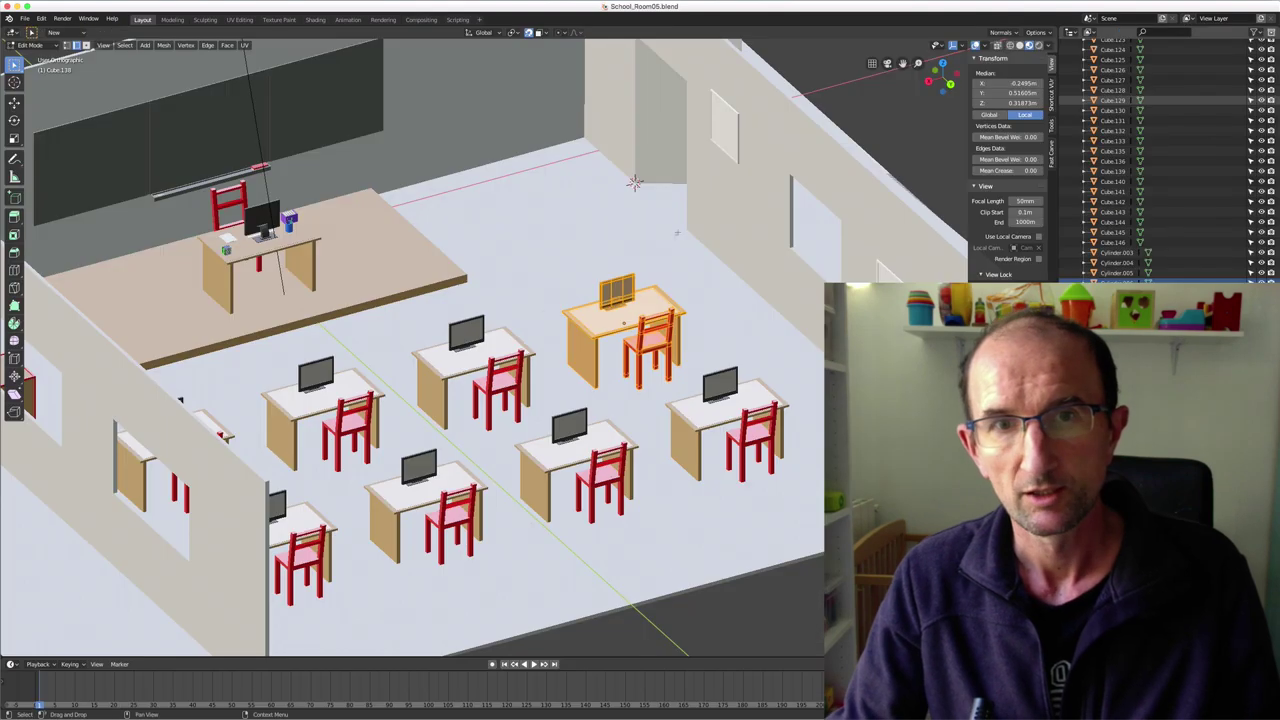
mouse_move(532, 337)
middle_mouse_down()
mouse_move(503, 268)
mouse_move(651, 392)
middle_mouse_up()
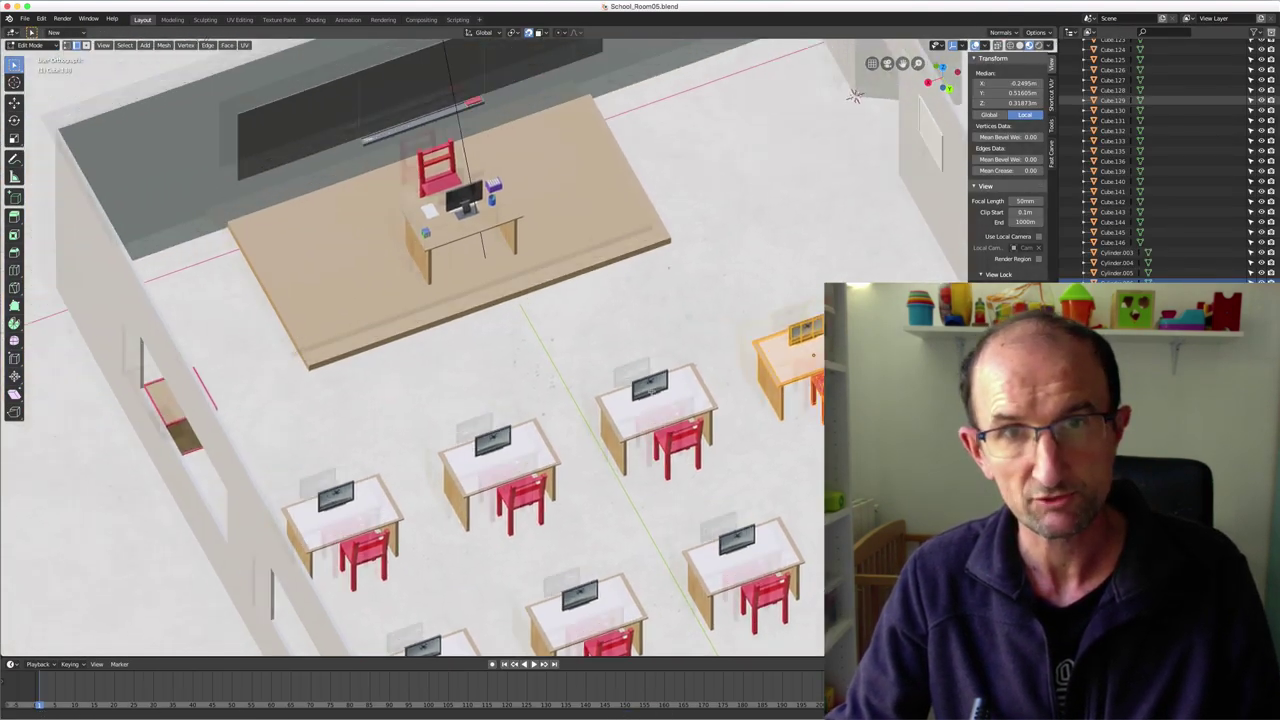
scroll(669, 268, "down", 3)
scroll(669, 268, "down", 3)
mouse_move(669, 268)
middle_mouse_down()
mouse_move(605, 338)
mouse_move(609, 314)
middle_mouse_up()
scroll(605, 338, "up", 4)
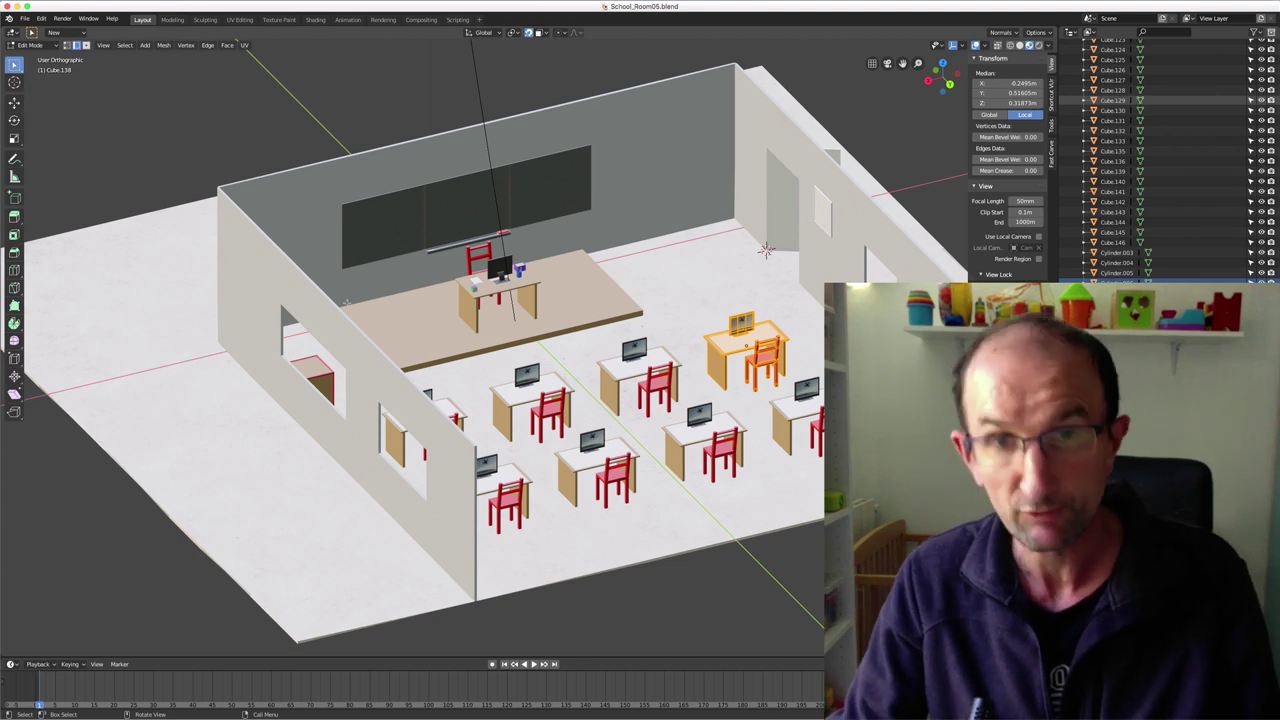
scroll(512, 340, "up", 5)
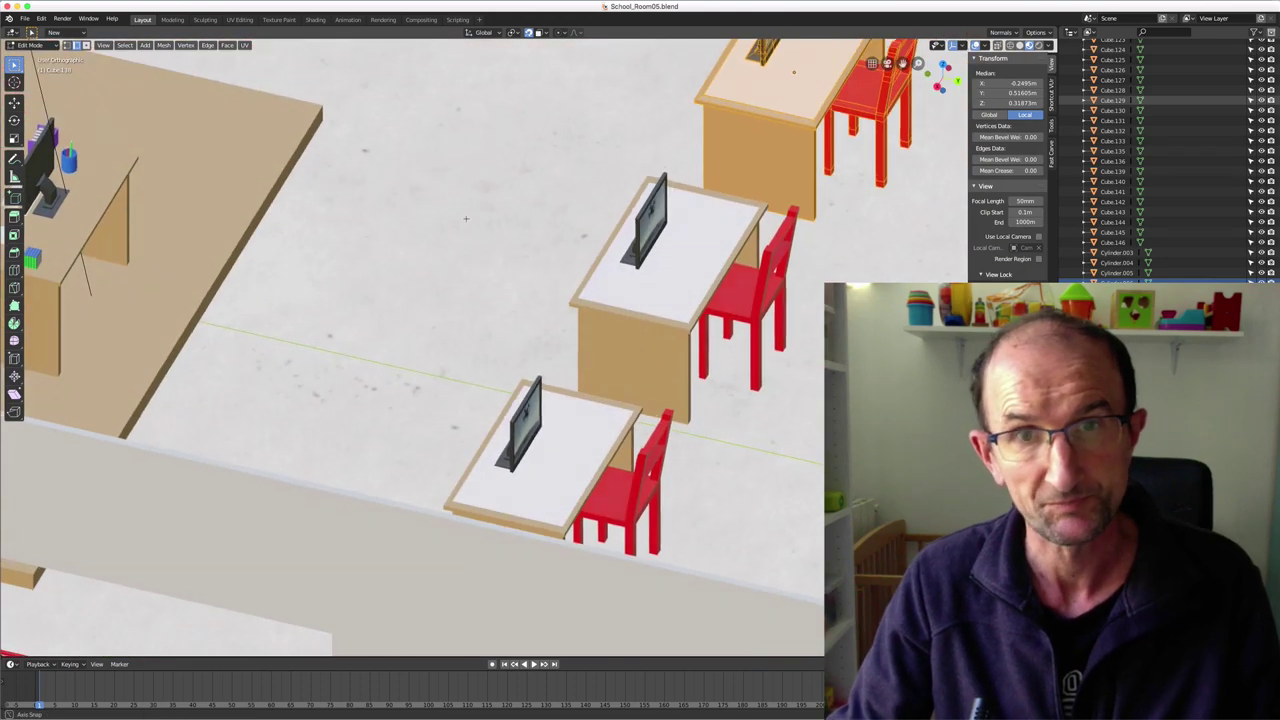
mouse_move(560, 400)
middle_mouse_down("shift")
mouse_move(409, 217)
mouse_move(579, 343)
mouse_move(587, 297)
middle_mouse_up("shift")
scroll(409, 217, "down", 5)
scroll(560, 330, "up", 1)
scroll(579, 343, "down", 3)
scroll(587, 297, "up", 3)
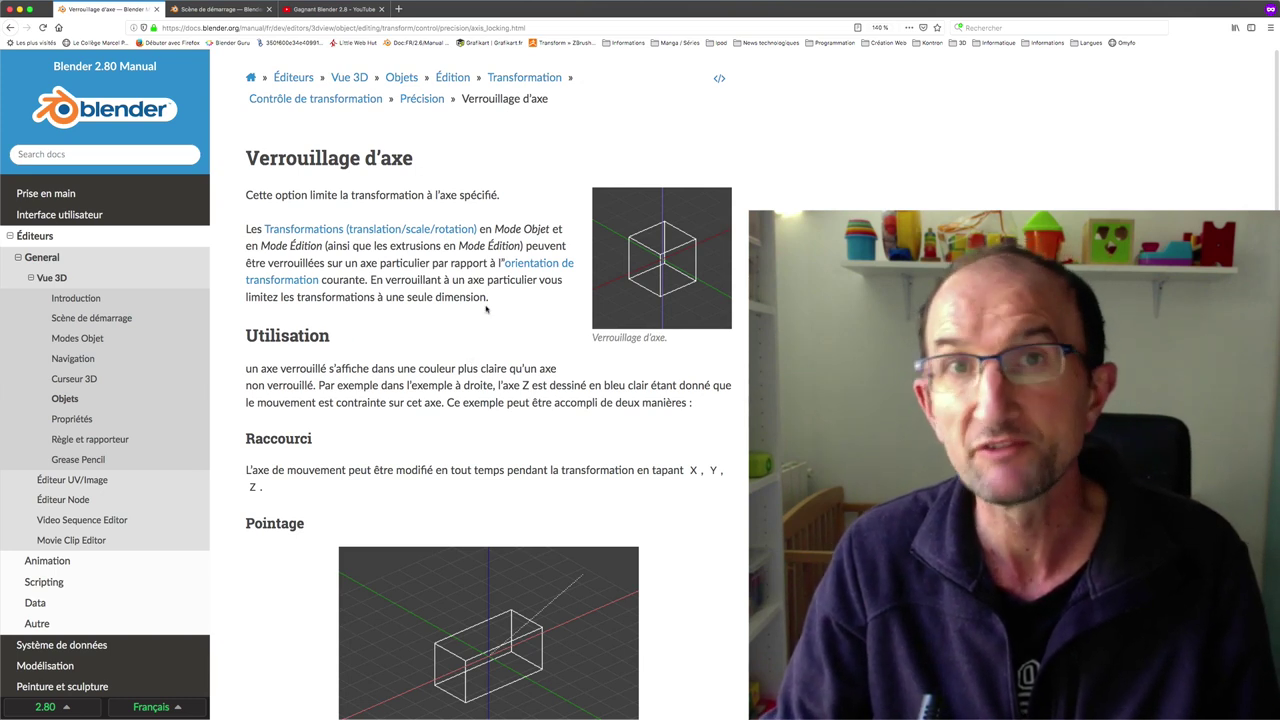
Step: Scroll down and back up through the Blender Manual page
scroll(487, 310, "down", 2)
scroll(500, 320, "down", 4)
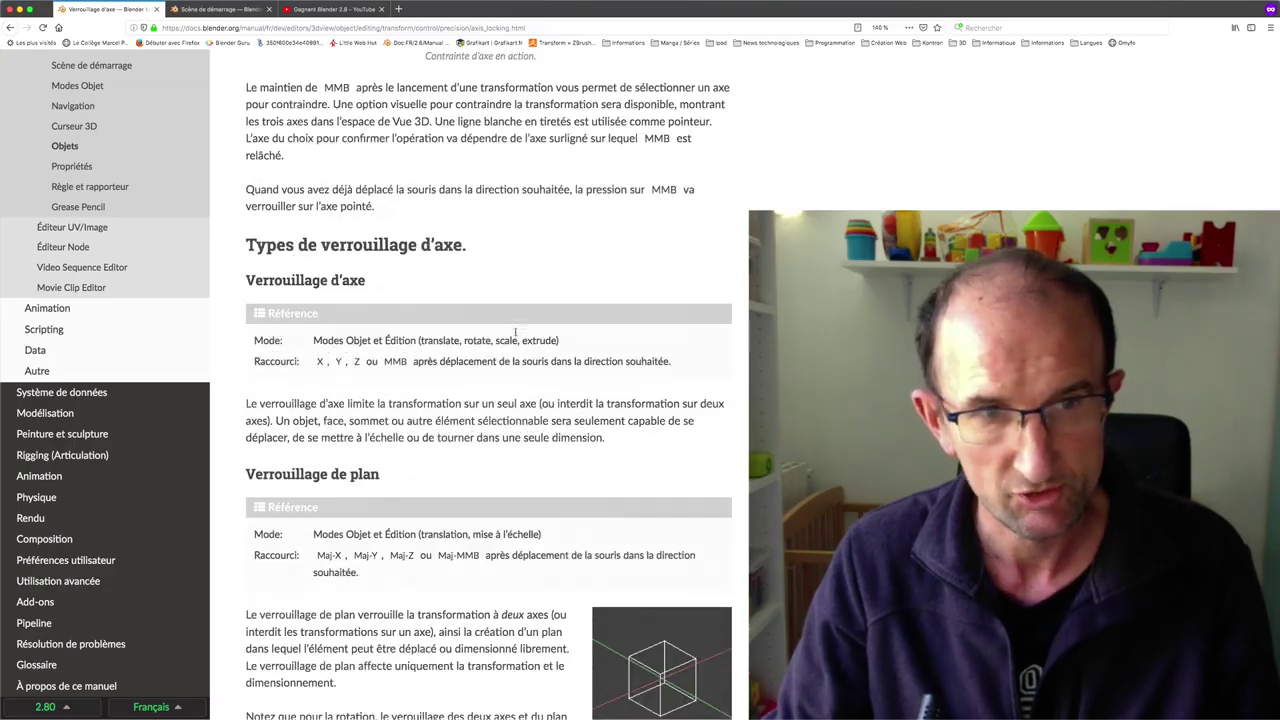
scroll(516, 331, "down", 1)
scroll(516, 331, "down", 1)
scroll(516, 330, "down", 3)
scroll(516, 328, "down", 2)
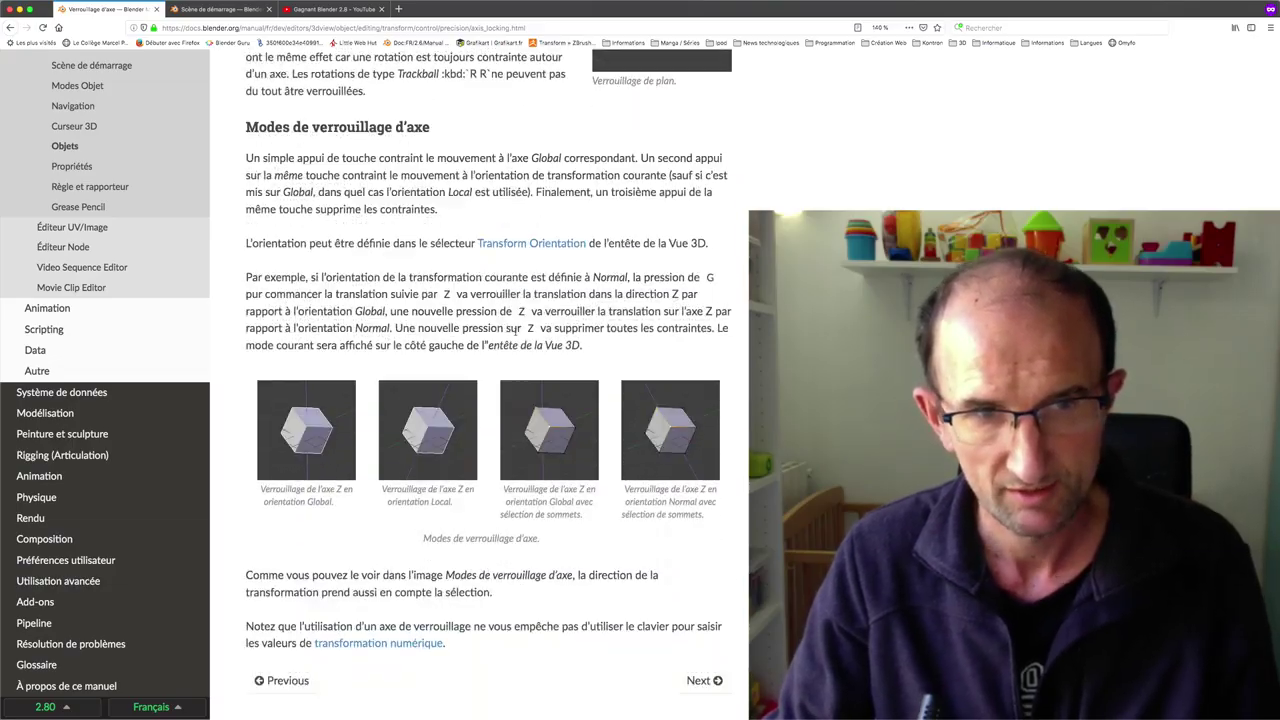
scroll(516, 331, "down", 1)
scroll(516, 331, "up", 2)
scroll(516, 331, "up", 6)
scroll(516, 333, "up", 5)
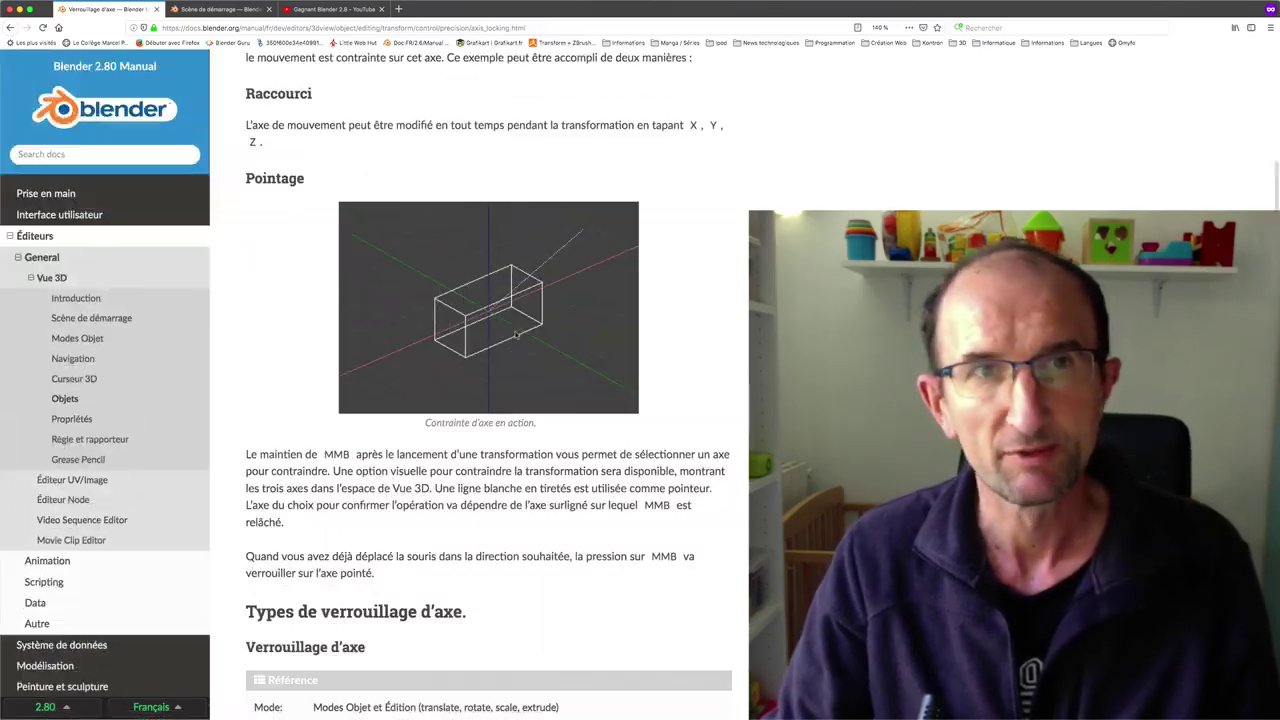
scroll(516, 334, "up", 4)
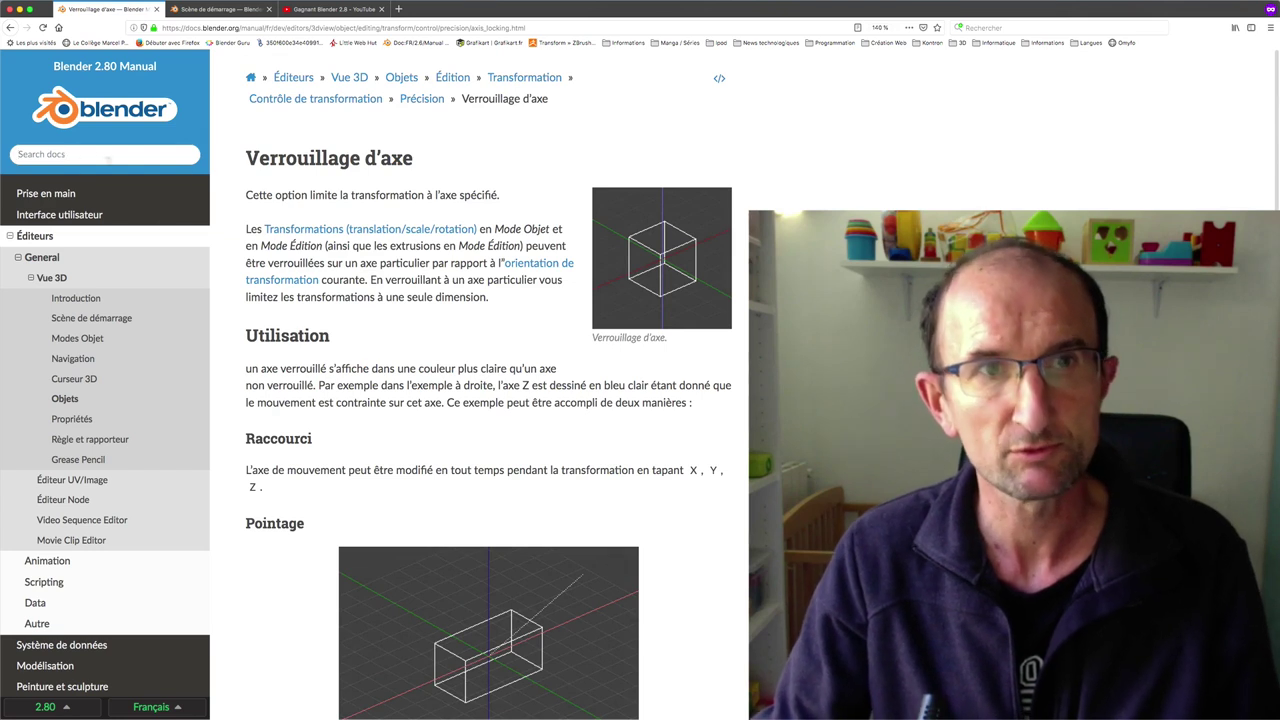
Step: Search the manual for 'verrouillage axe', then 'vérouillage axe', then just 'axe'
left_click(108, 157)
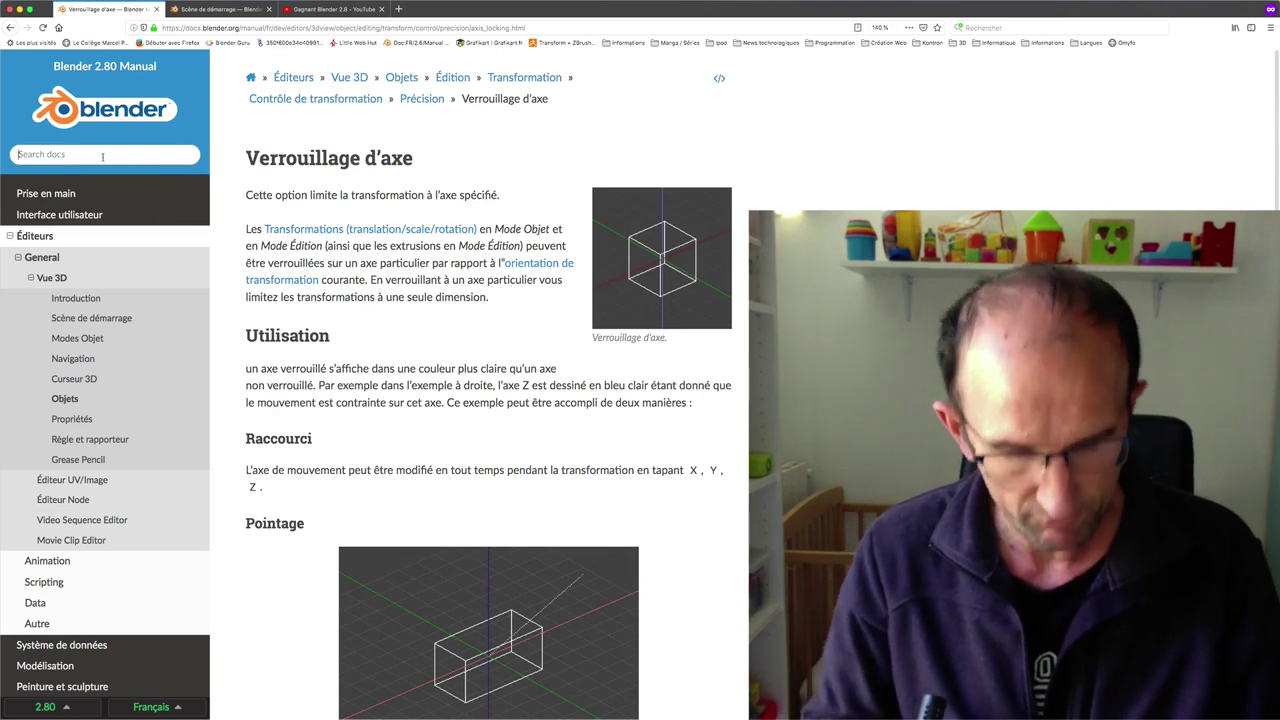
type("verrouillage axe")
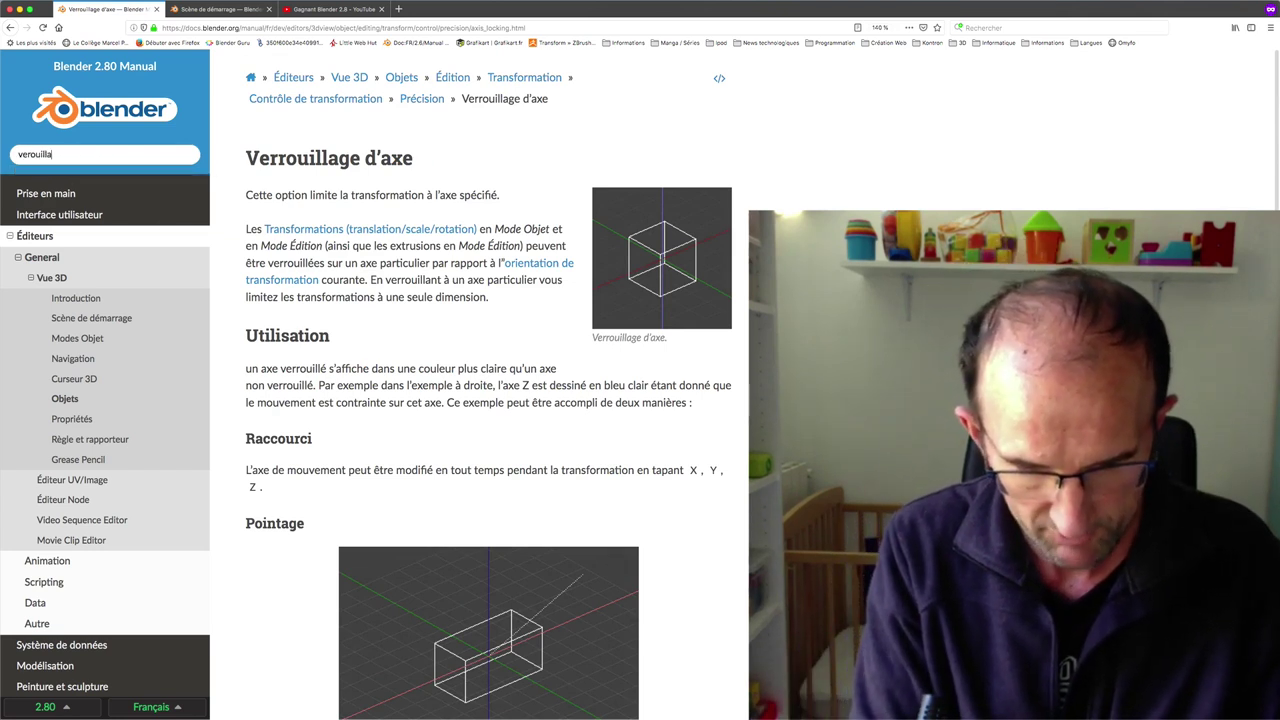
key("Return")
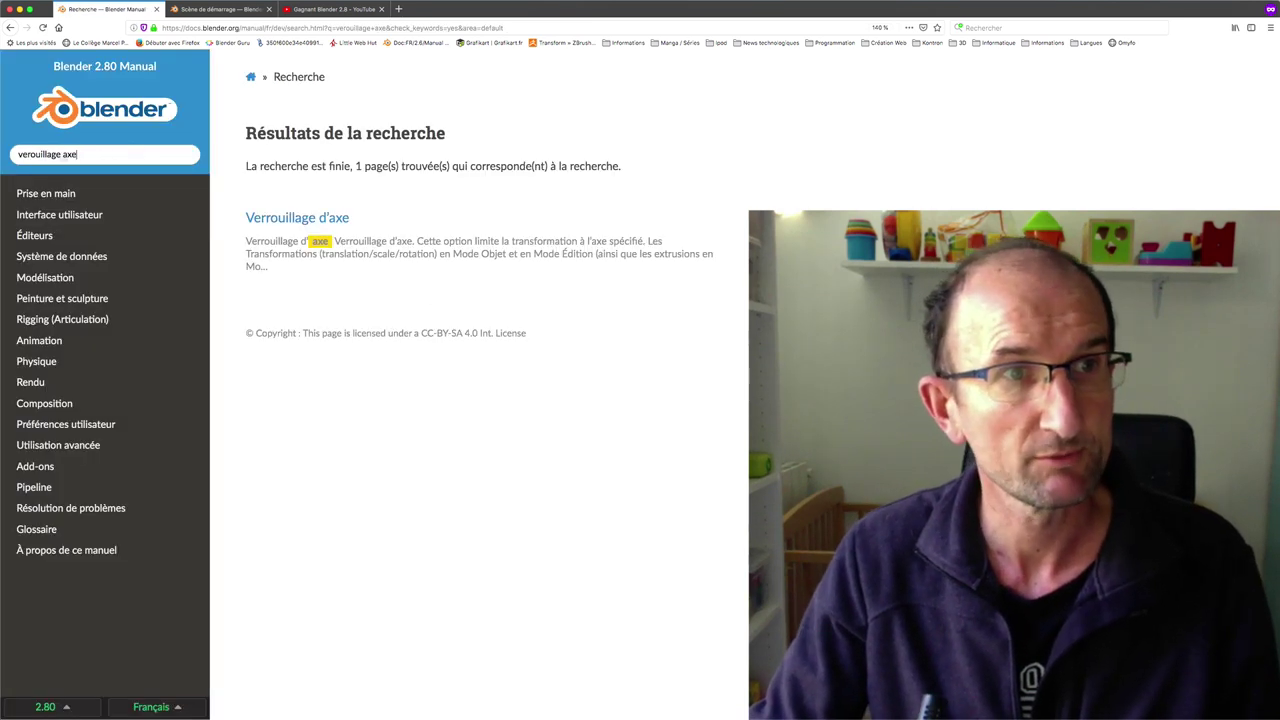
type("v")
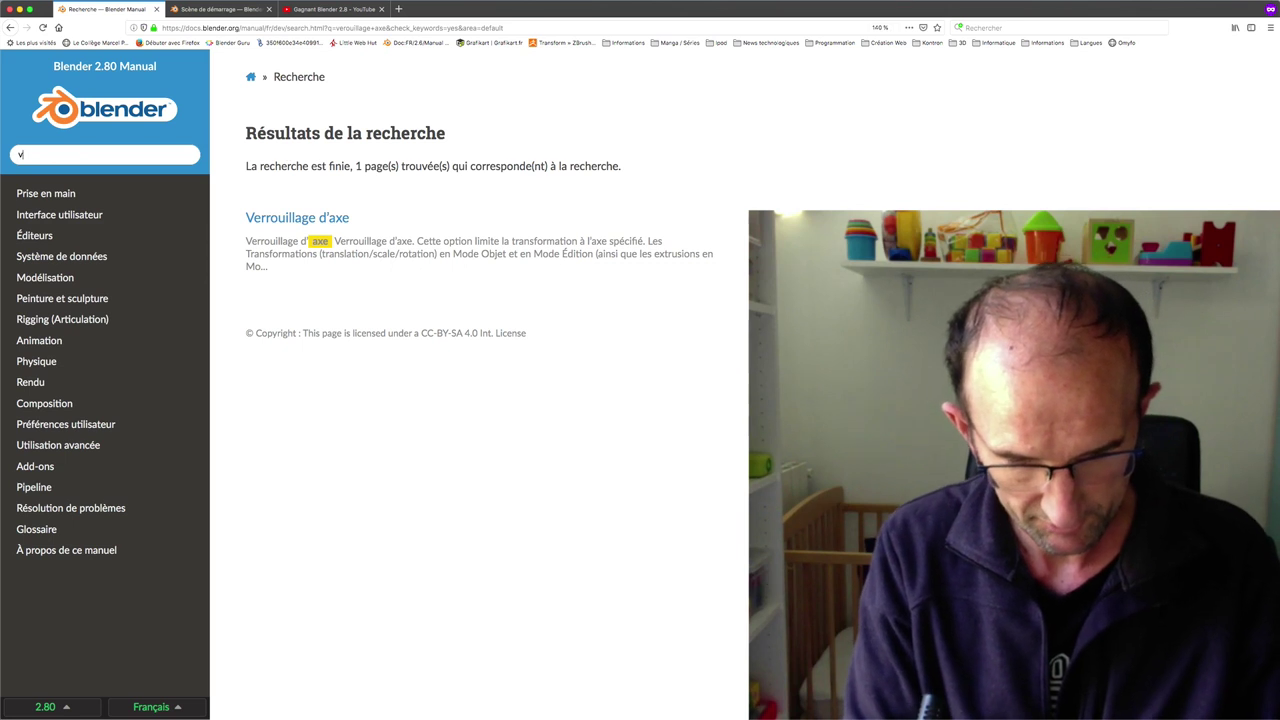
type("érouillag")
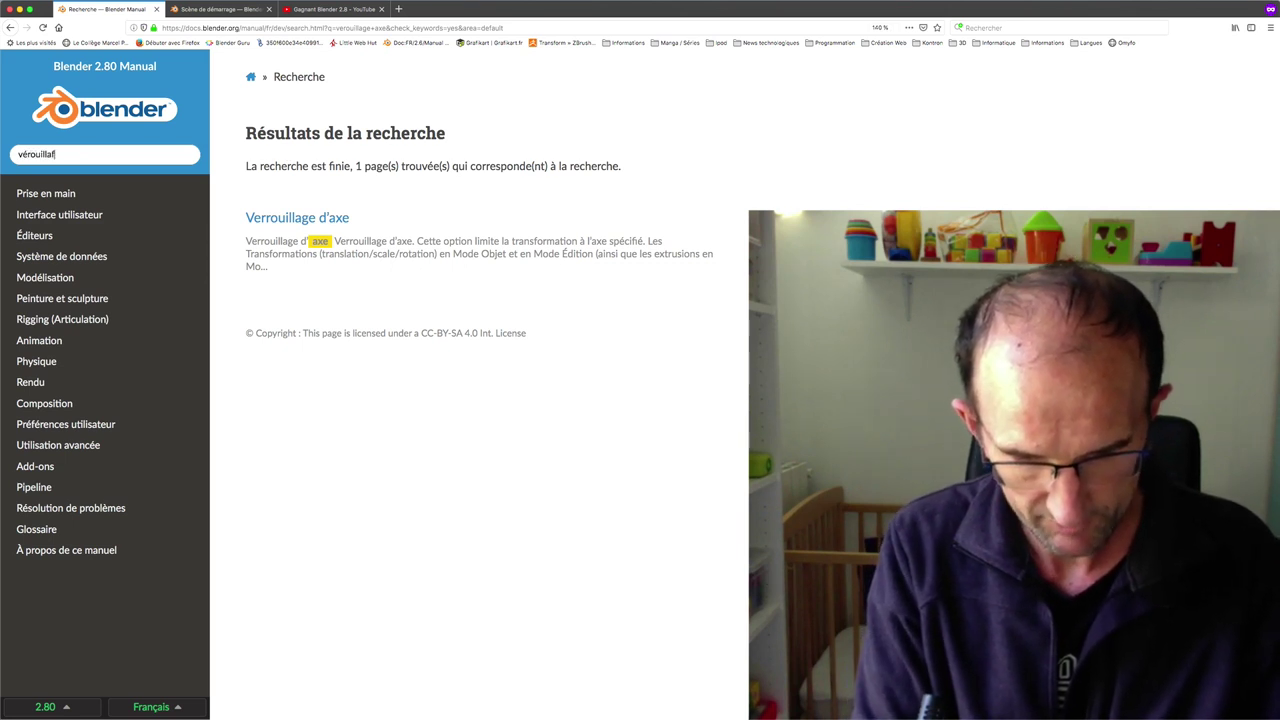
type("e axe")
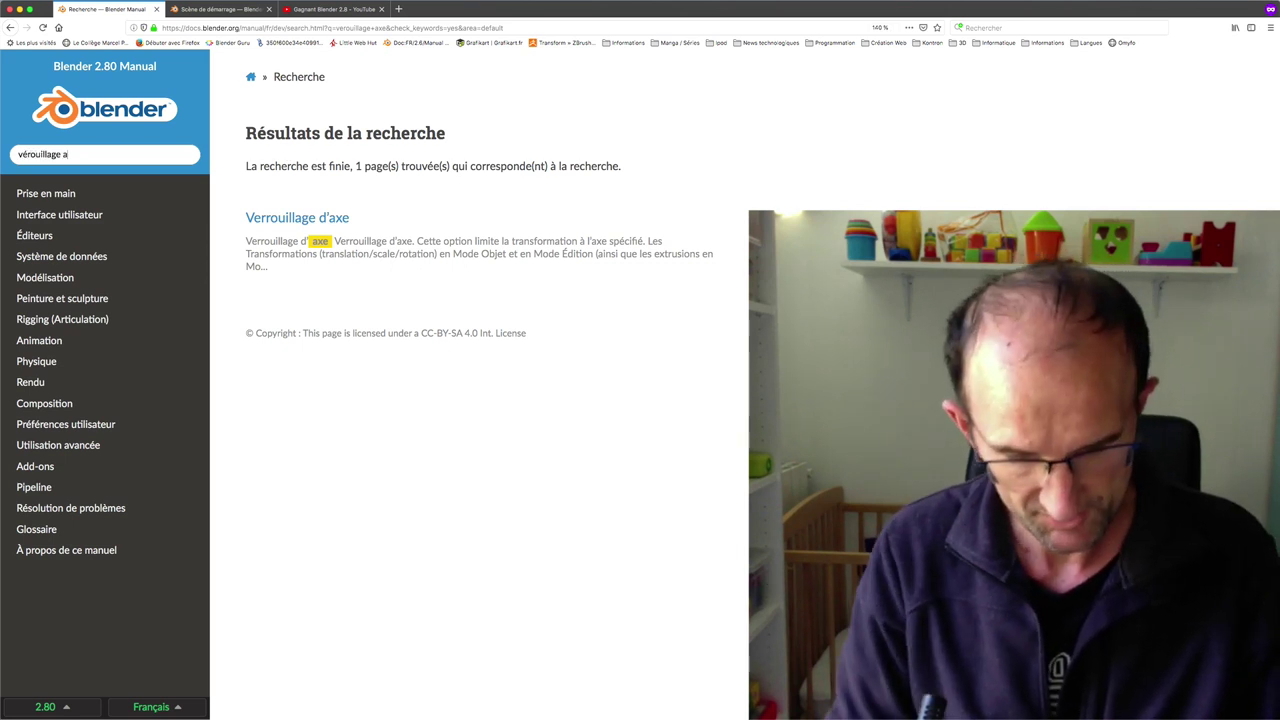
key("Return")
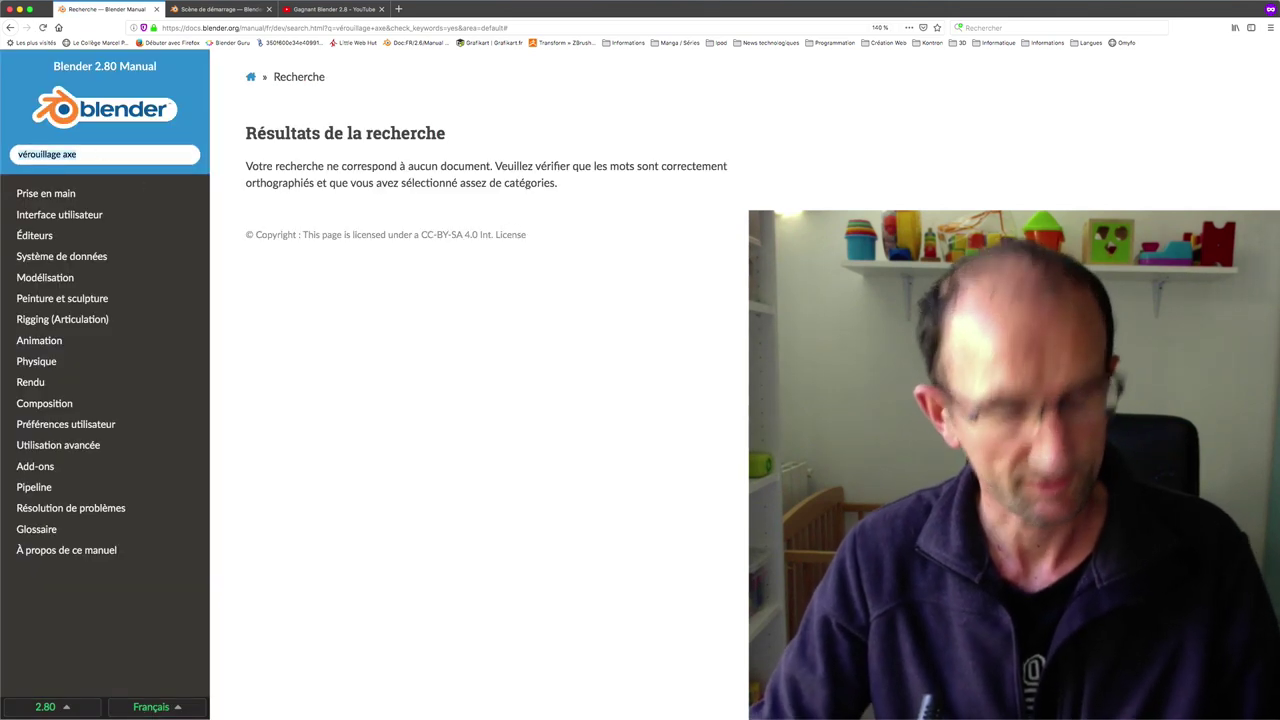
key("Return")
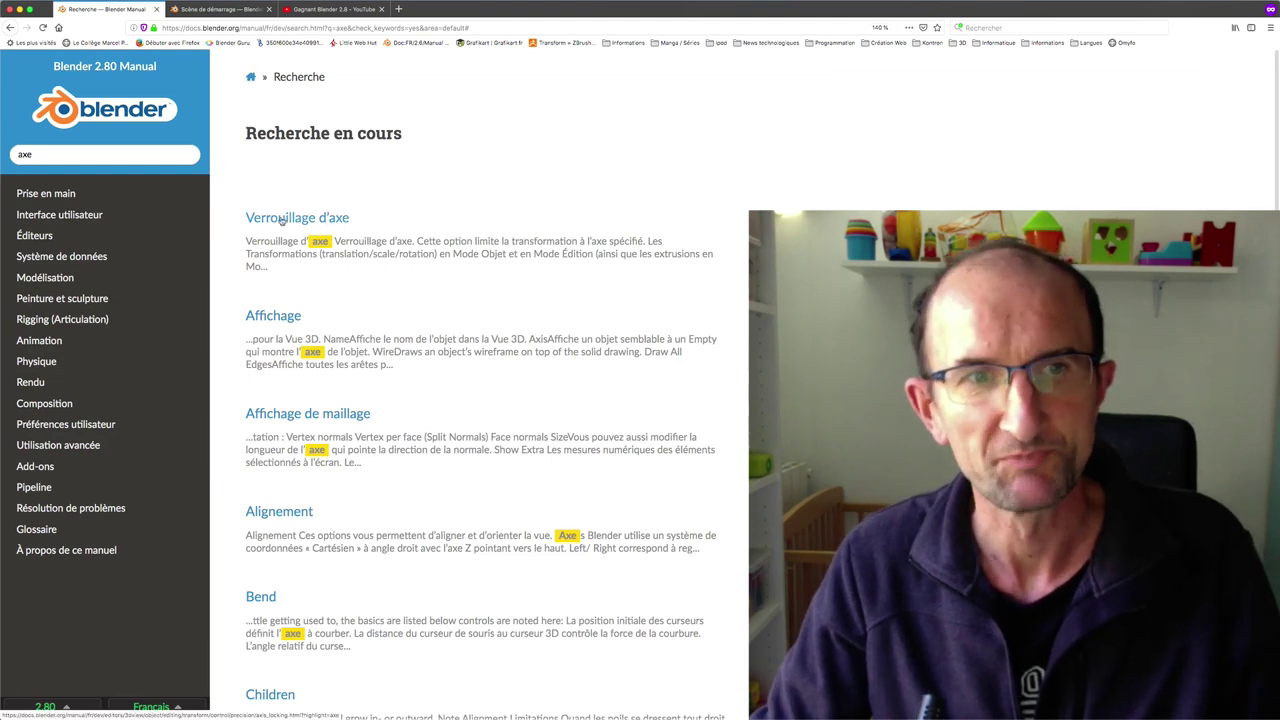
Step: Open the manual's 'Verrouillage d'axe' page, then the 'Prise en main' section
left_click(282, 220)
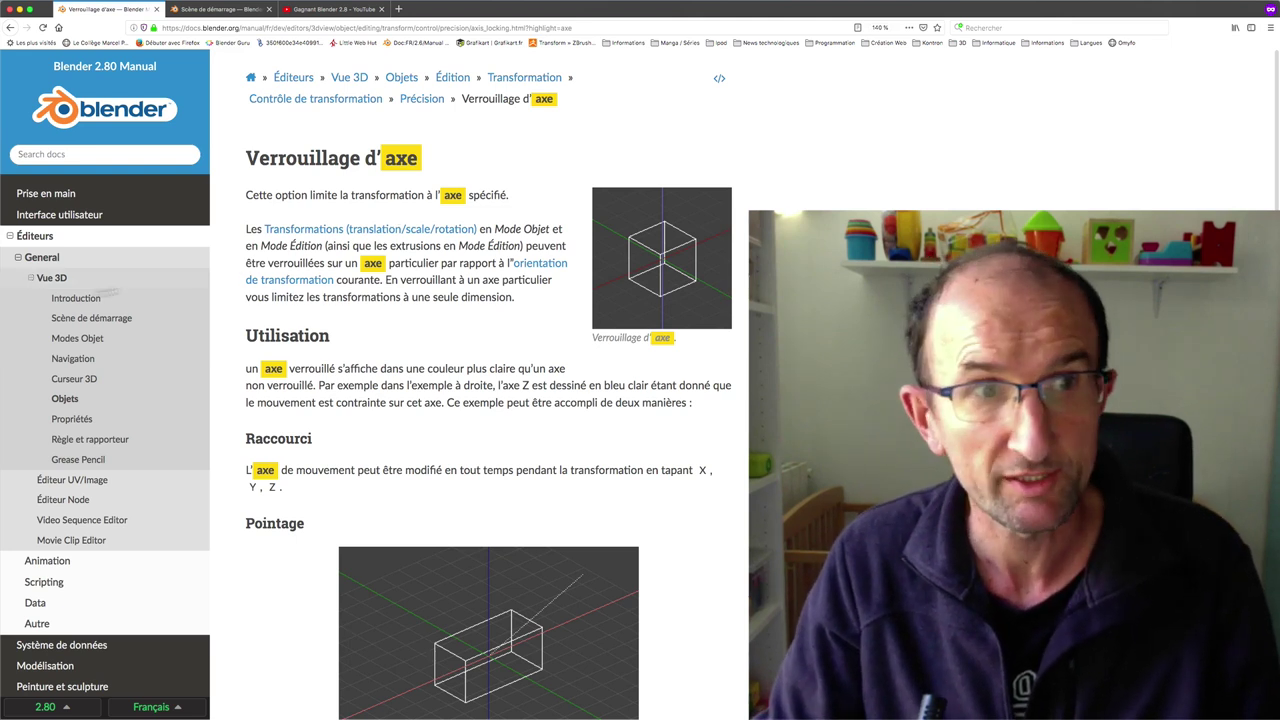
left_click(48, 195)
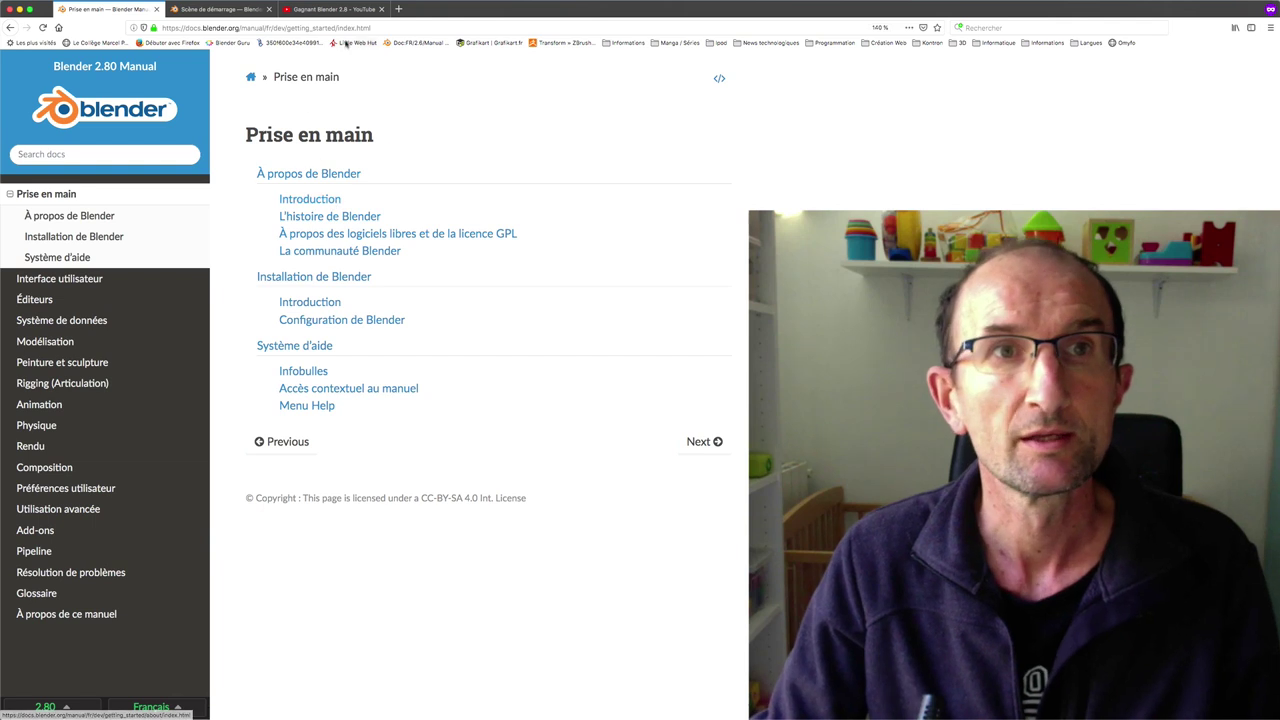
Step: Switch to the 'Gagnant Blender 2.8' YouTube video and browse its nine-part Blender 2.8 playlist
left_click(340, 10)
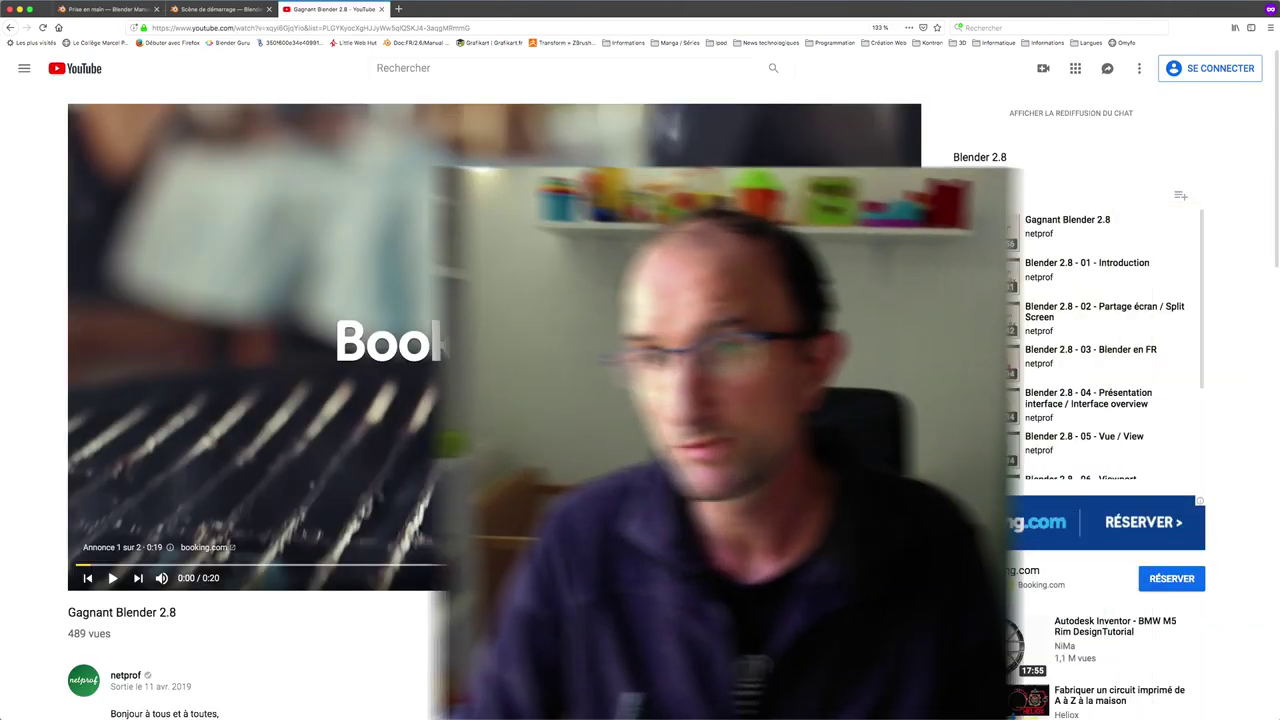
scroll(1085, 290, "down", 3)
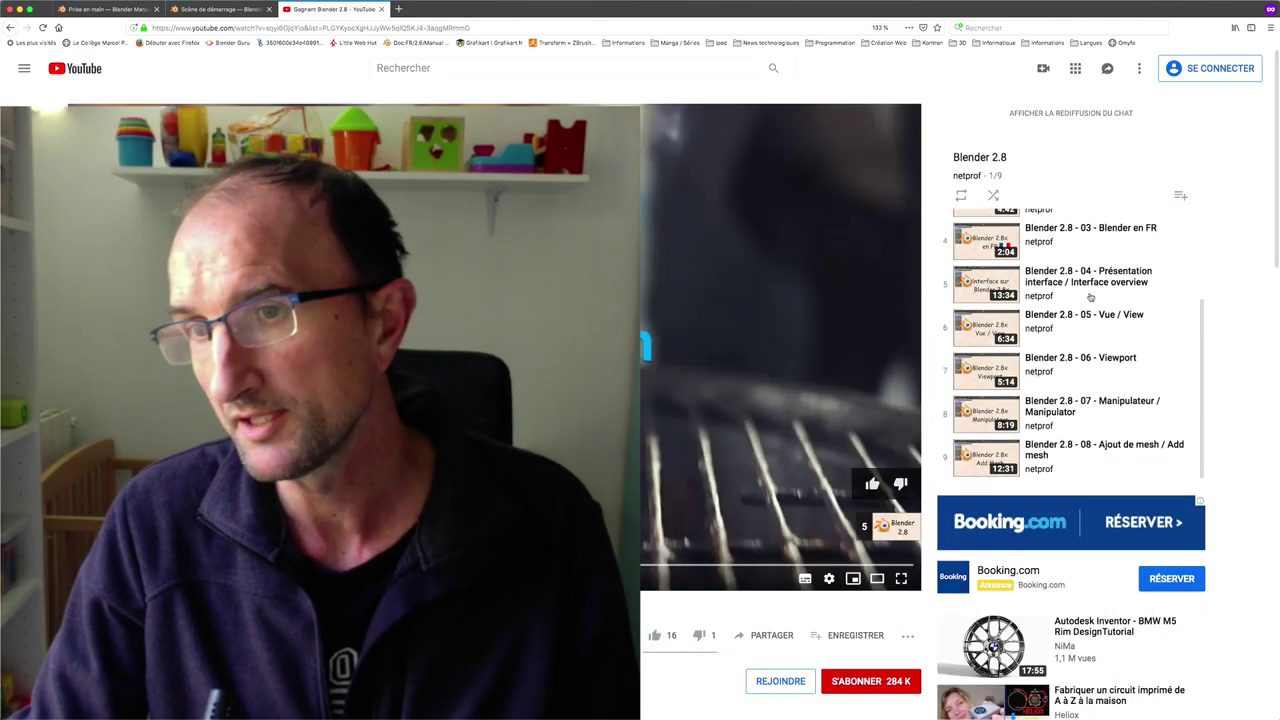
scroll(1085, 280, "up", 3)
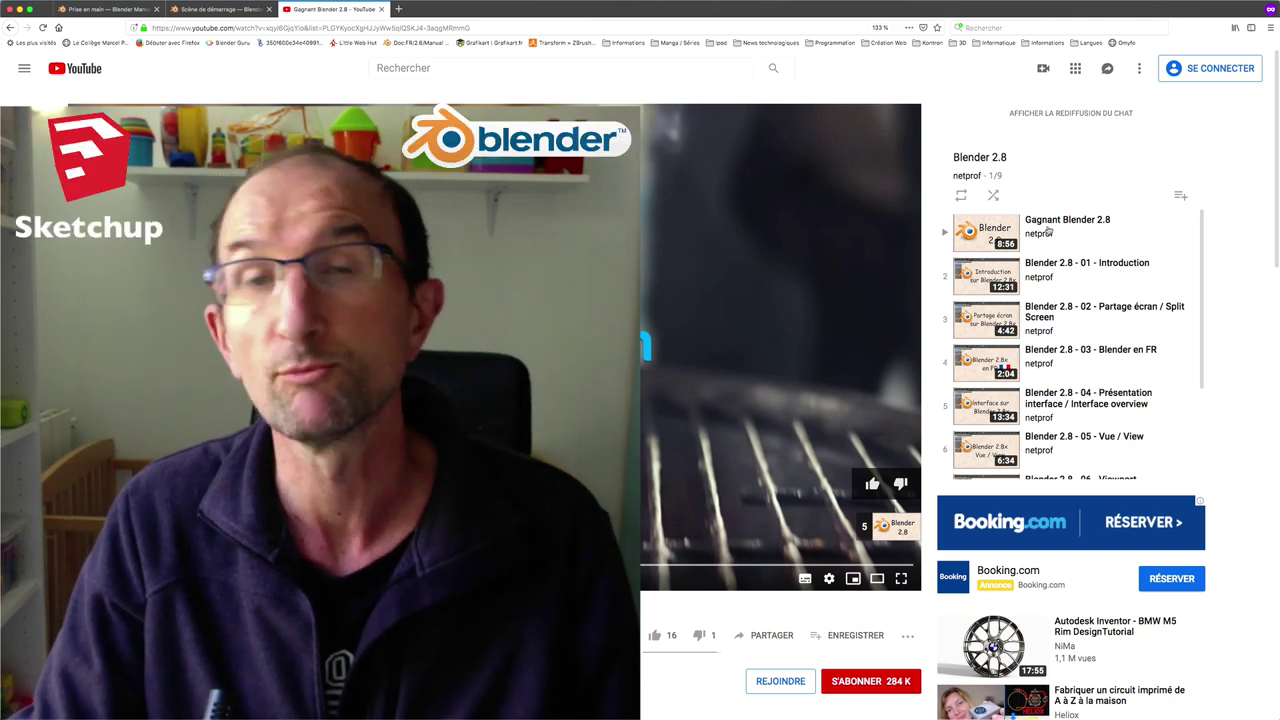
scroll(1109, 277, "down", 3)
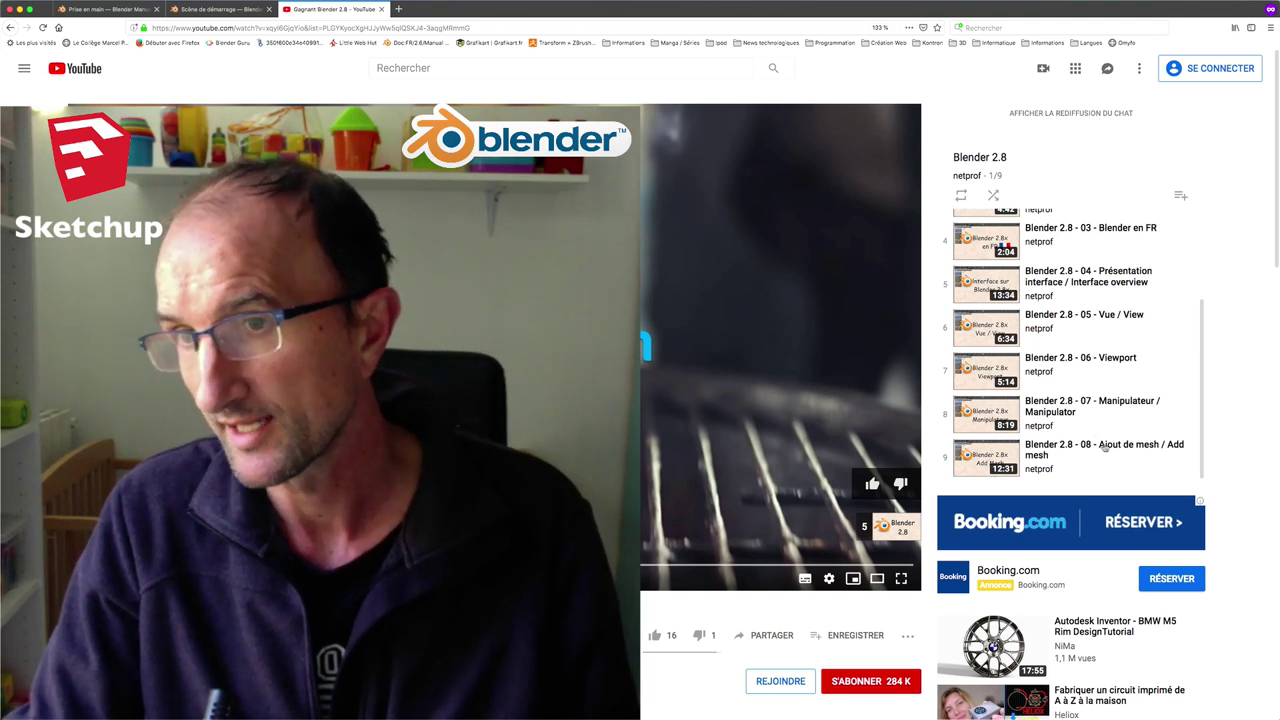
scroll(1088, 334, "up", 2)
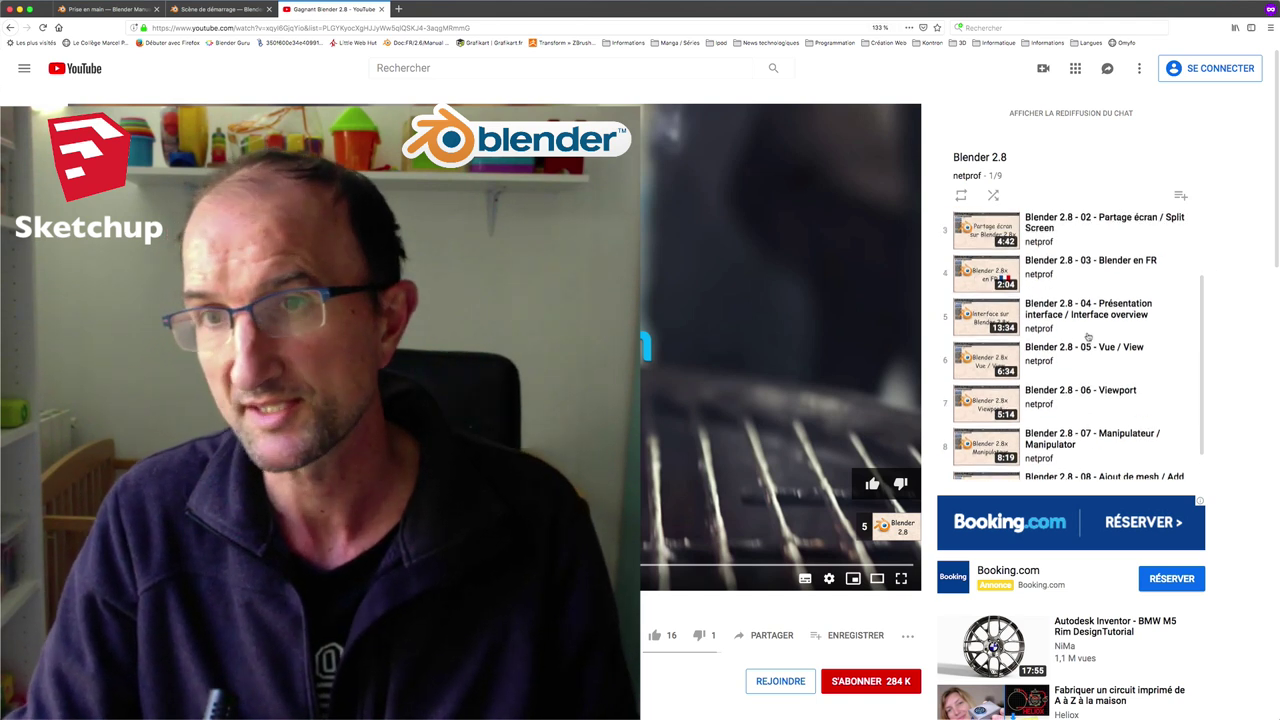
scroll(1088, 330, "up", 2)
scroll(1090, 310, "down", 3)
scroll(1091, 308, "down", 1)
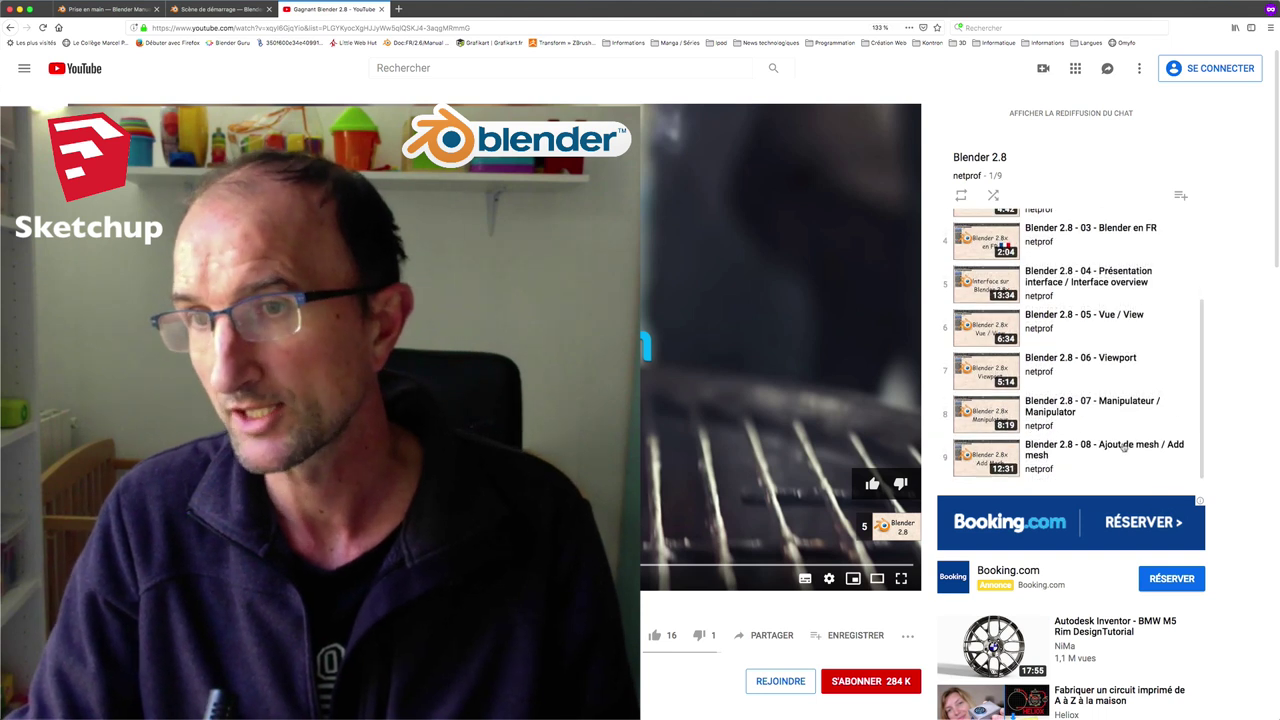
scroll(1101, 395, "up", 2)
scroll(1101, 375, "up", 3)
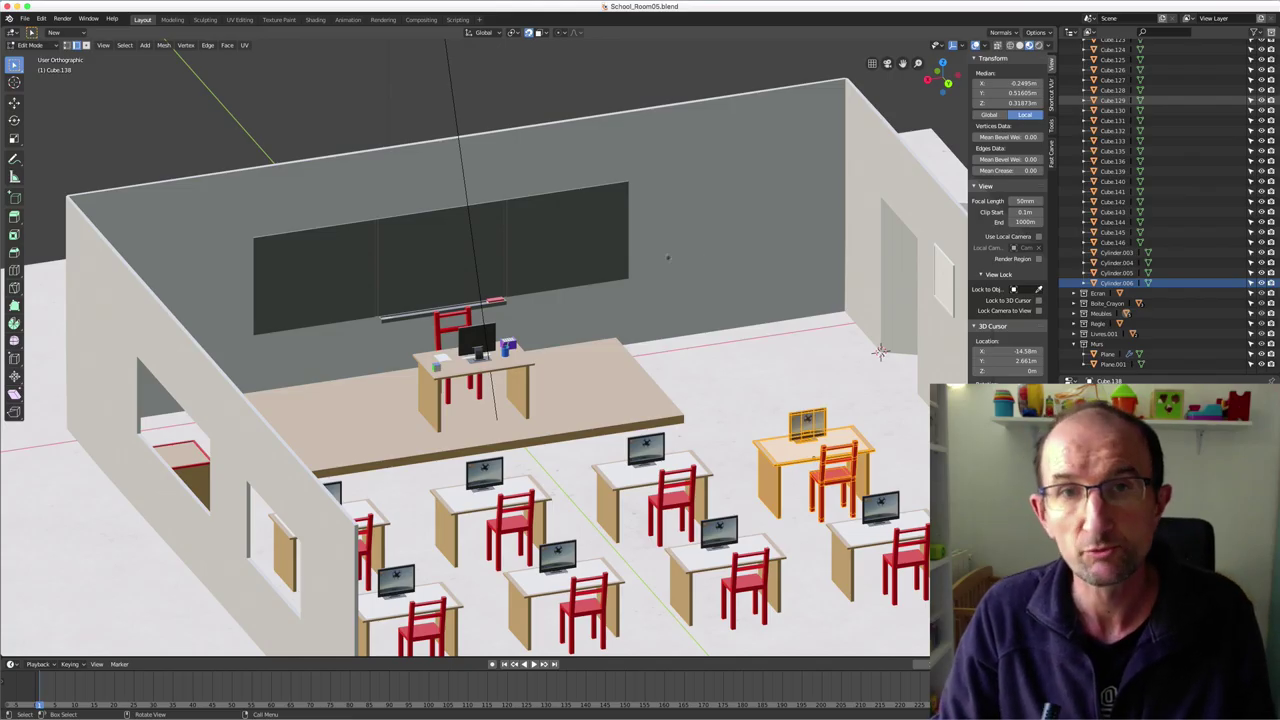
Step: View the whole classroom from the front-right corner and open the Shortcut VUr sidebar panel
key("KP_1")
mouse_move(700, 294)
middle_mouse_down()
mouse_move(715, 332)
mouse_move(621, 302)
middle_mouse_up()
scroll(715, 332, "down", 5)
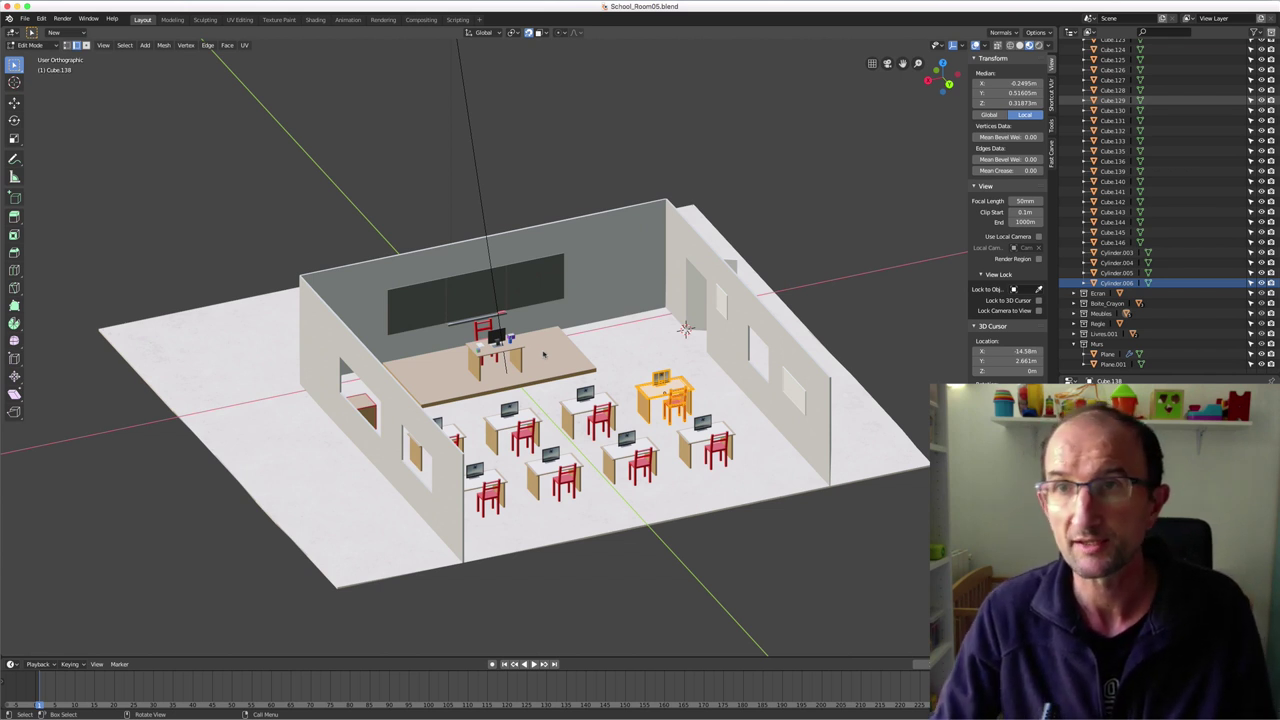
left_click(1056, 84)
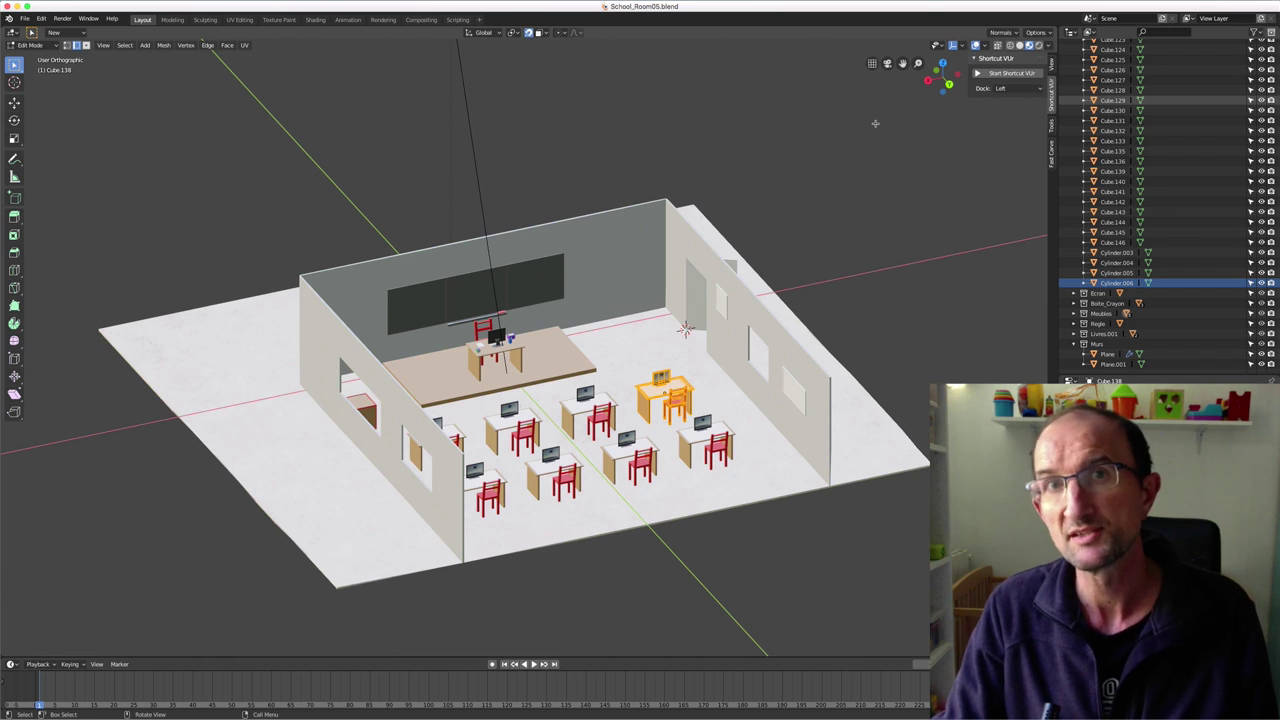
Step: Start Shortcut VUr, then deselect the desk with Alt+A and zoom out to test the overlay
left_click(1010, 73)
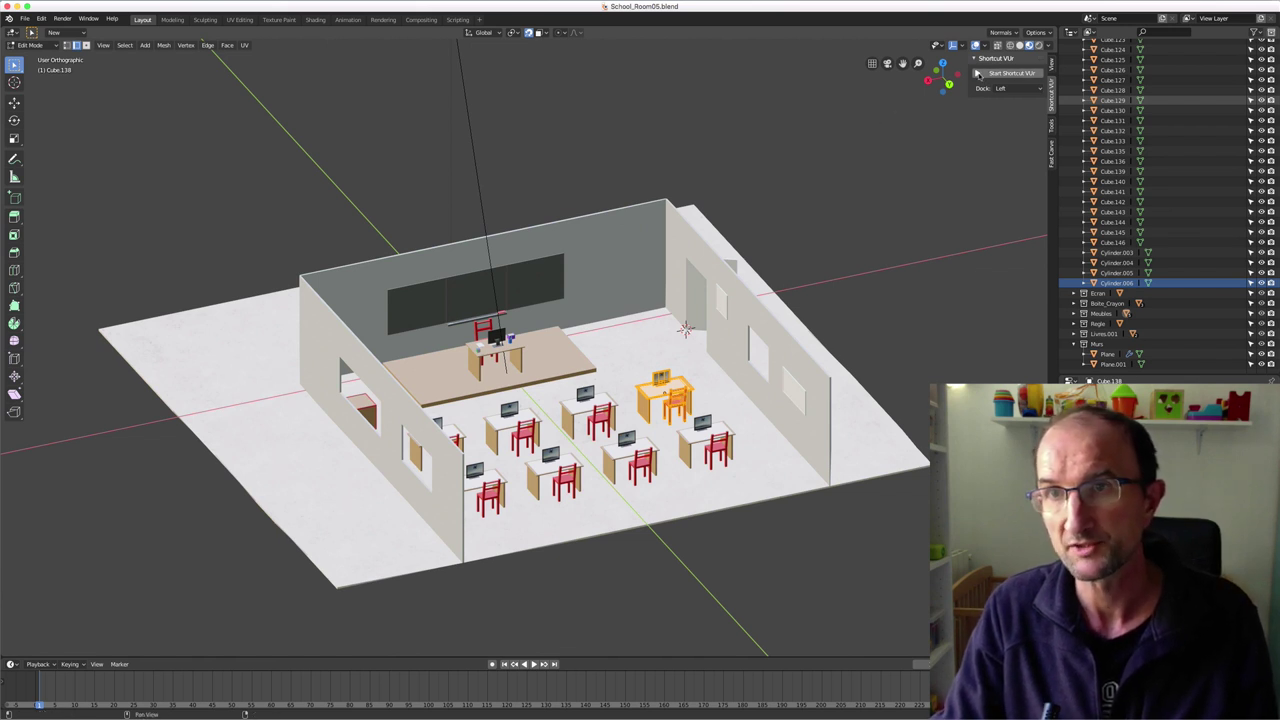
left_click(458, 519)
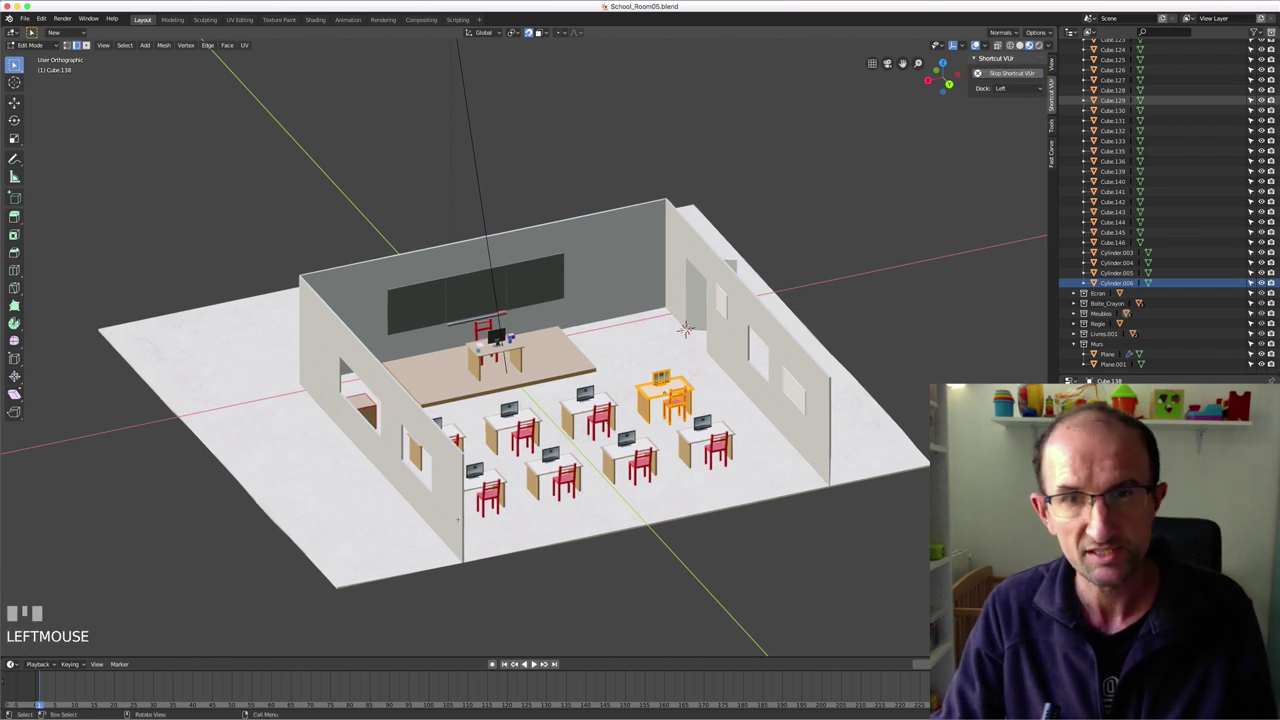
scroll(500, 400, "up", 1)
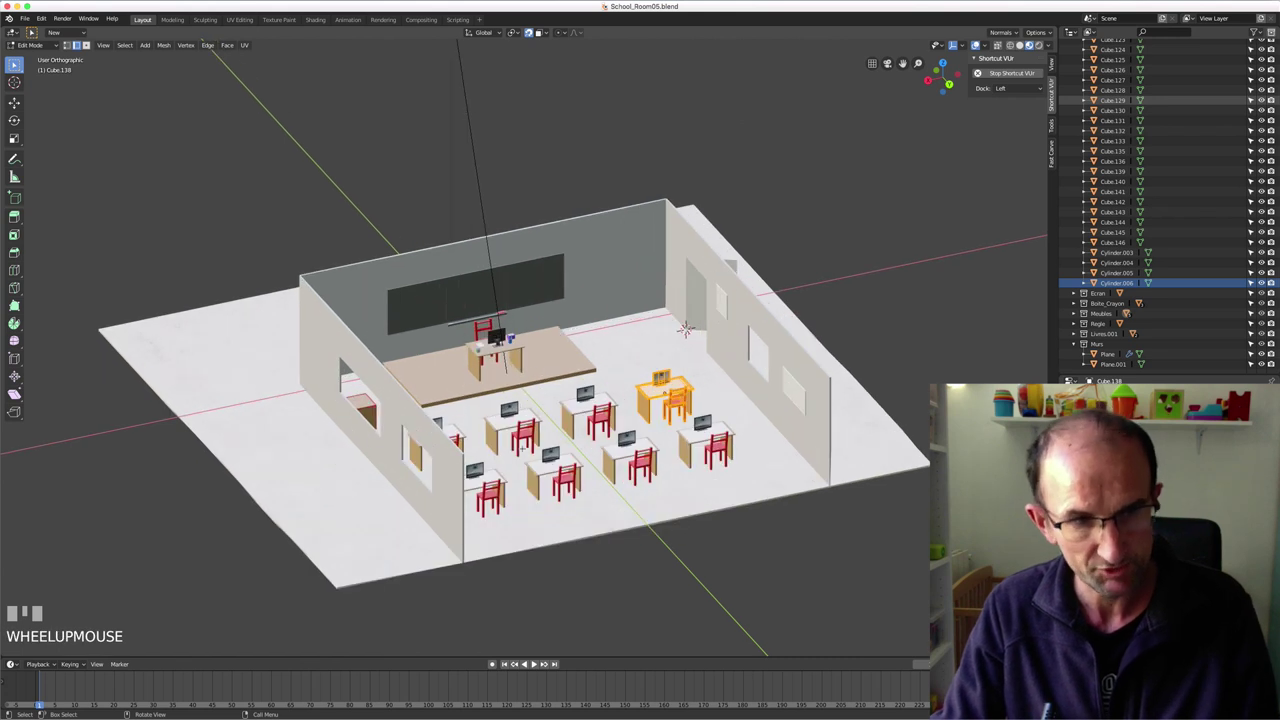
key("alt+a")
scroll(515, 380, "down", 2)
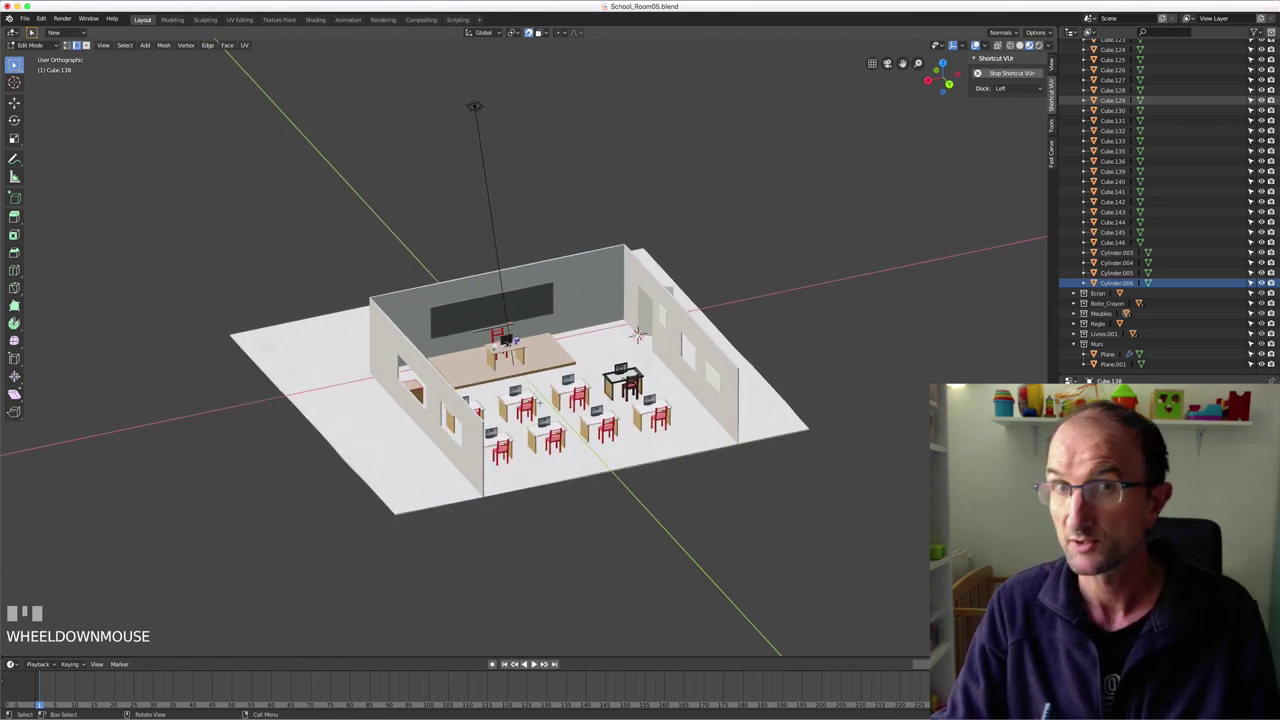